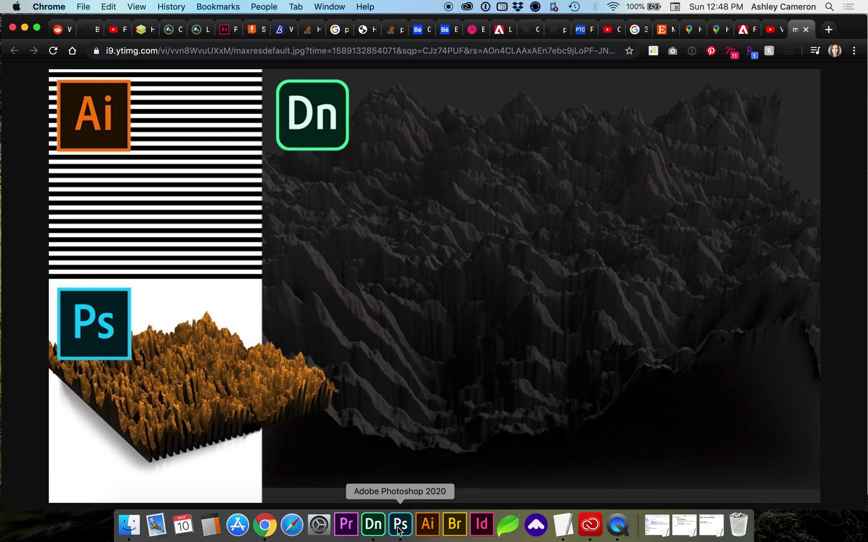
- Check the 3D Hawaii relief scene, then go back to the Hawaii map in the browser
left_click(376, 531)
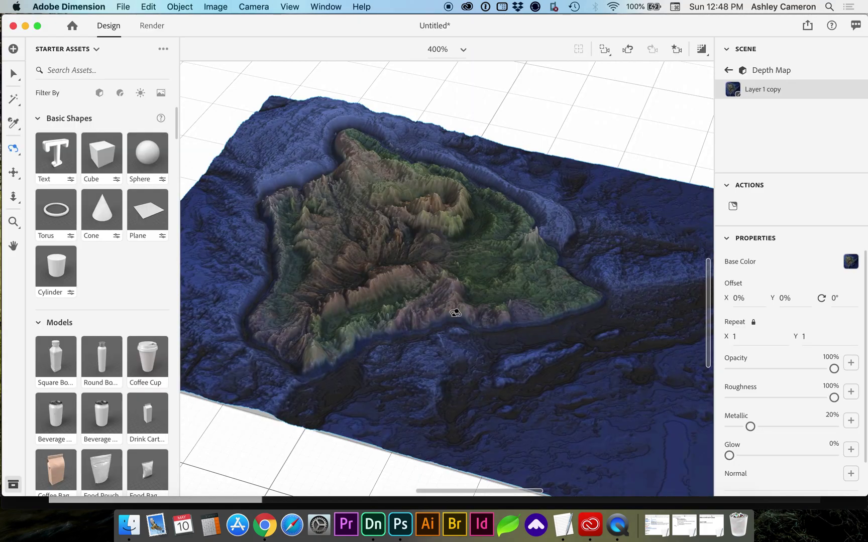
left_click_drag(458, 302, 450, 327)
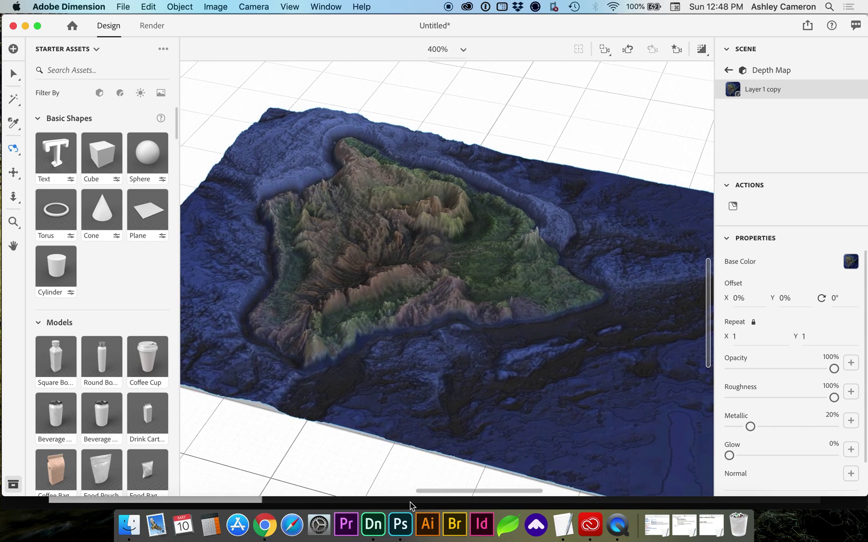
left_click(265, 525)
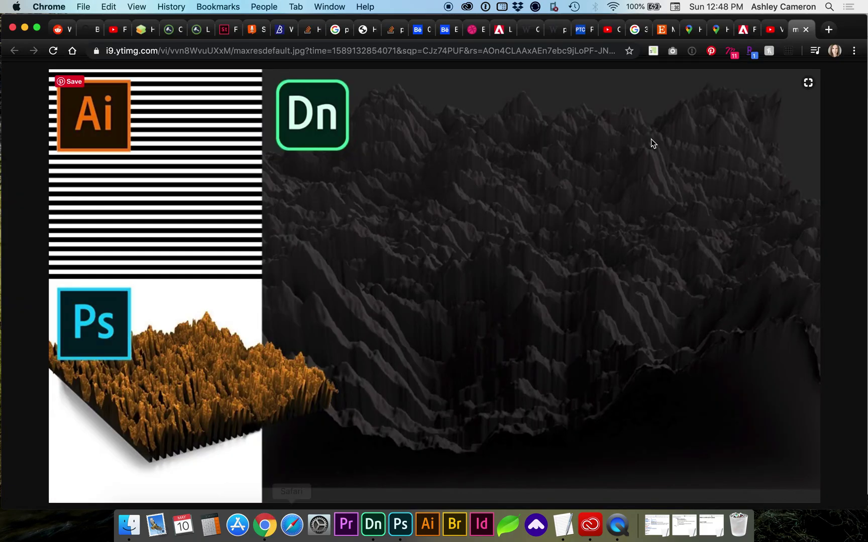
key("super+w")
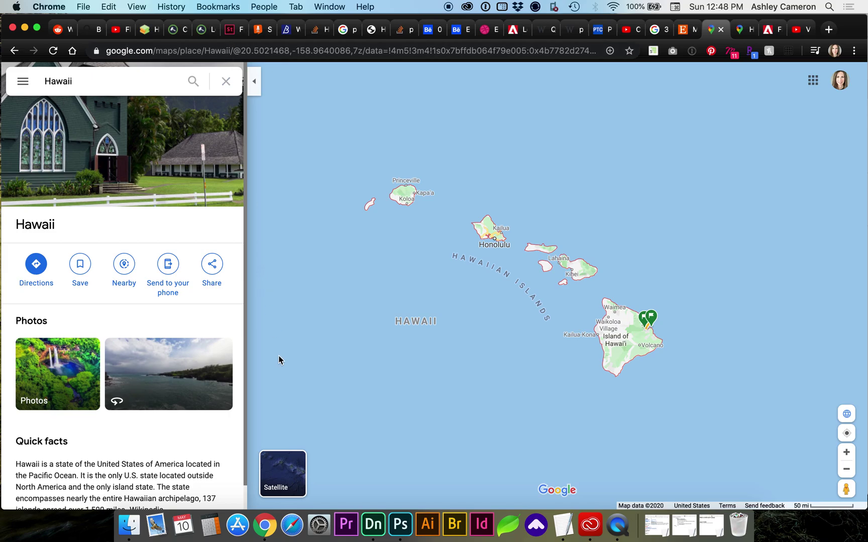
- Switch Google Maps to satellite imagery with labels off and the side panel collapsed
left_click(291, 470)
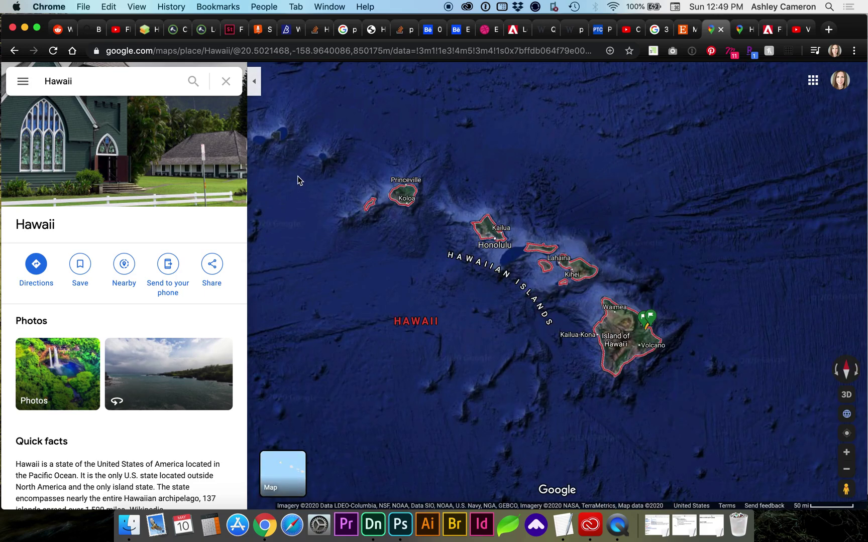
left_click(22, 81)
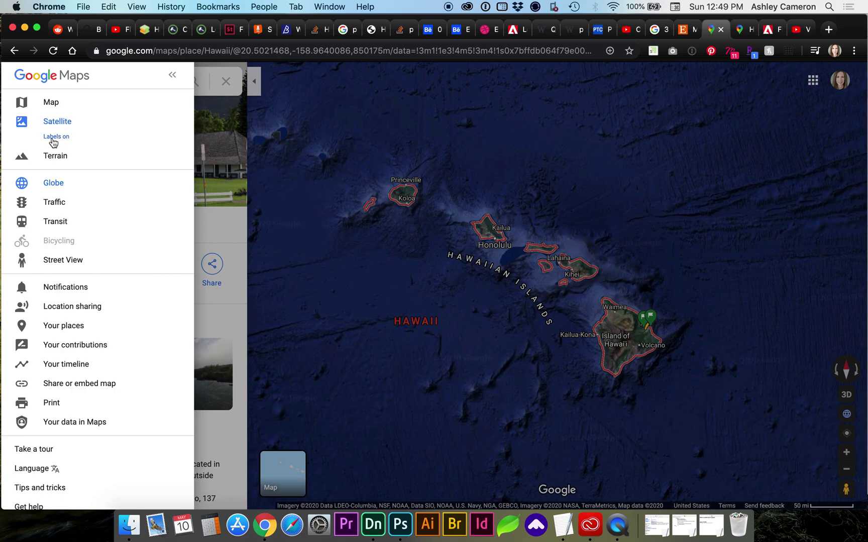
left_click(60, 137)
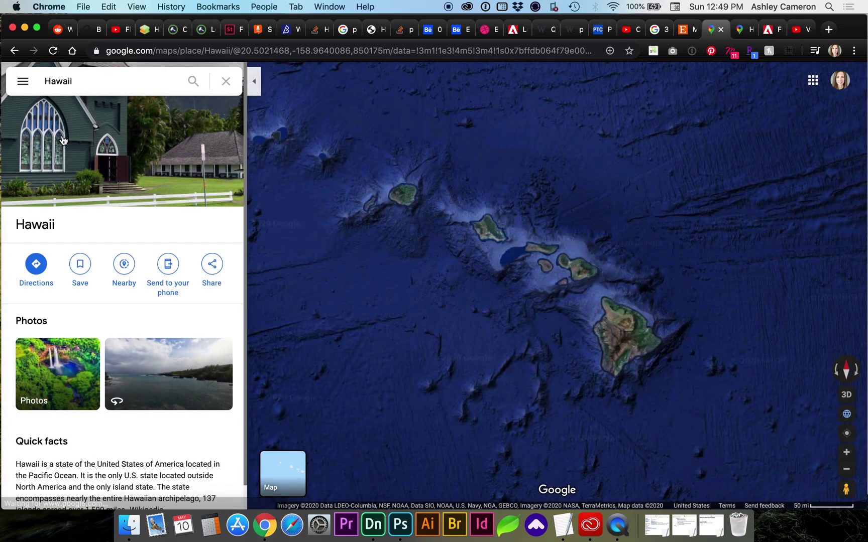
left_click(254, 84)
- Frame the map closely around the island chain and start a region screenshot
left_click_drag(487, 342, 341, 328)
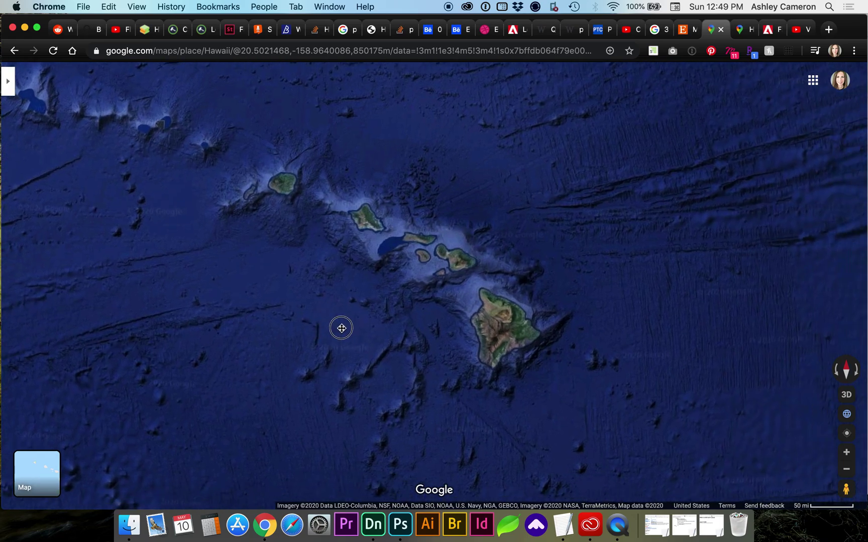
left_click(847, 452)
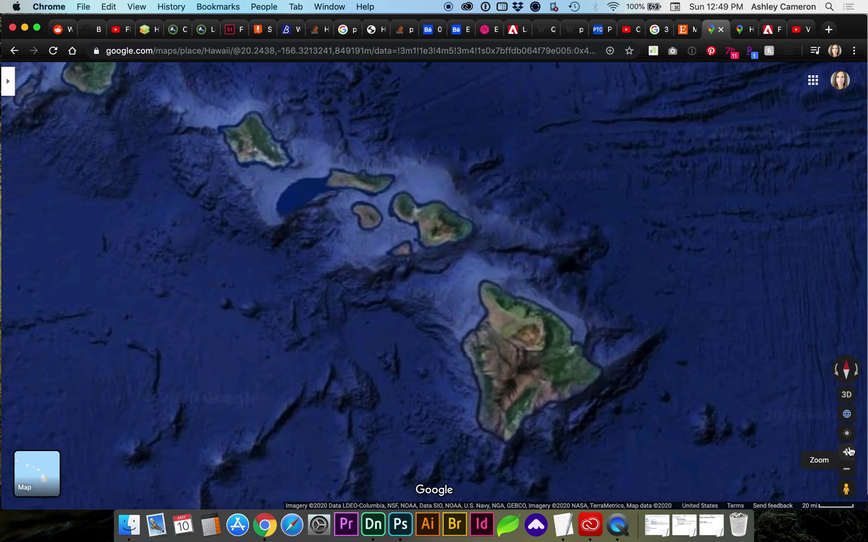
left_click_drag(748, 332, 741, 299)
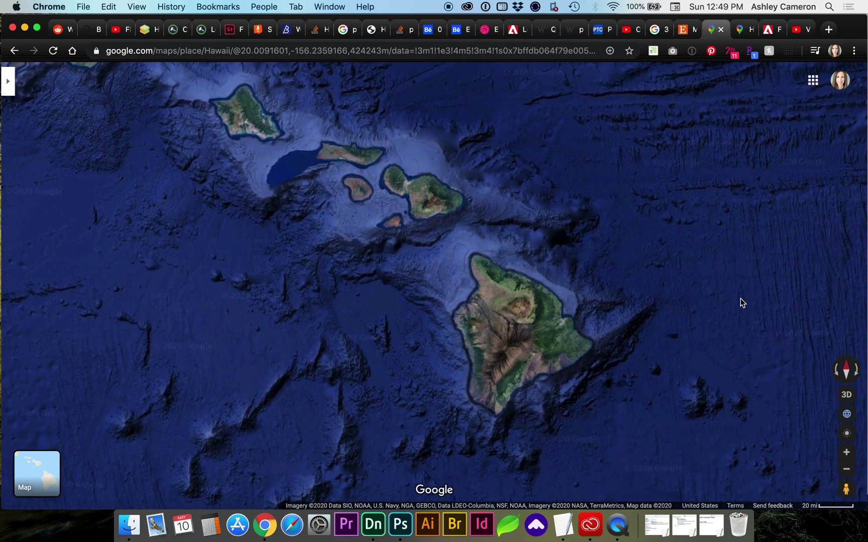
key("super+shift+4")
- Capture the framed island map as a screenshot and move the file into the 3D Map folder
left_click_drag(157, 63, 659, 480)
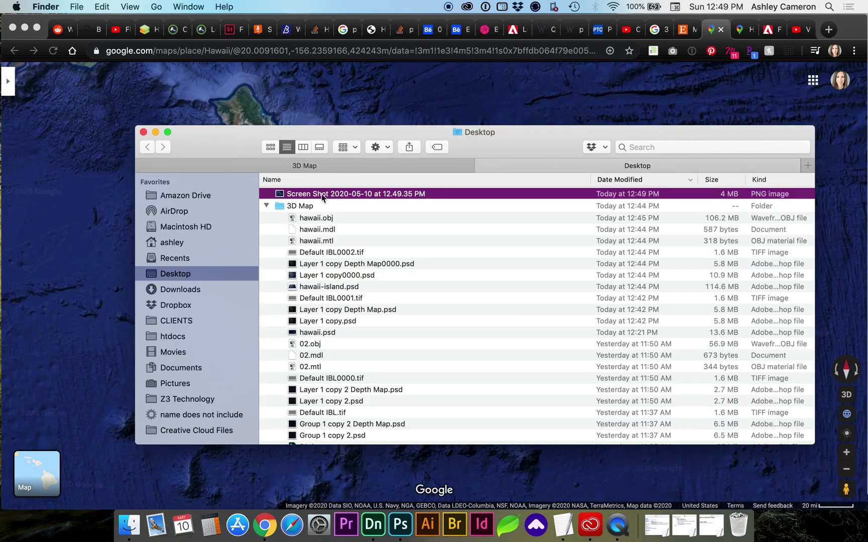
left_click_drag(322, 195, 404, 530)
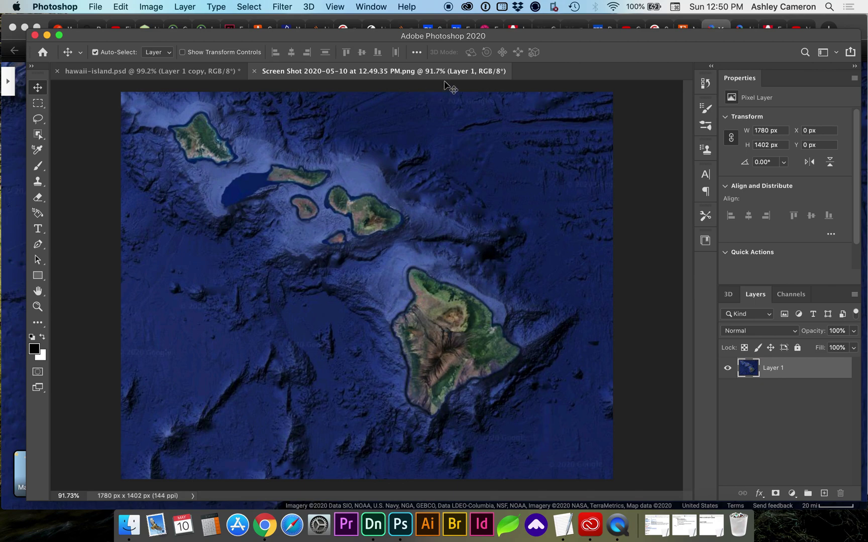
- Add blank Layer 2, cycle through the selection tools, and change the workspace layout
key("m")
key("super+alt+shift+n")
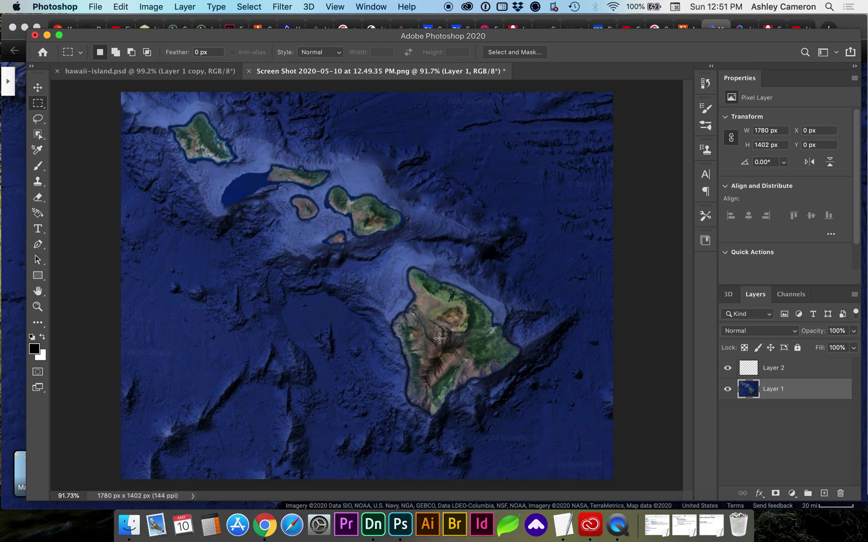
key("w")
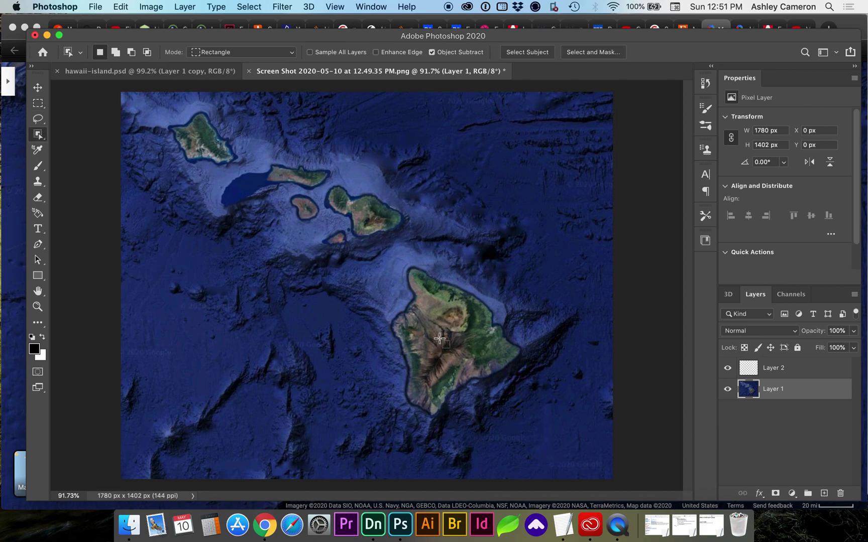
right_click(38, 133)
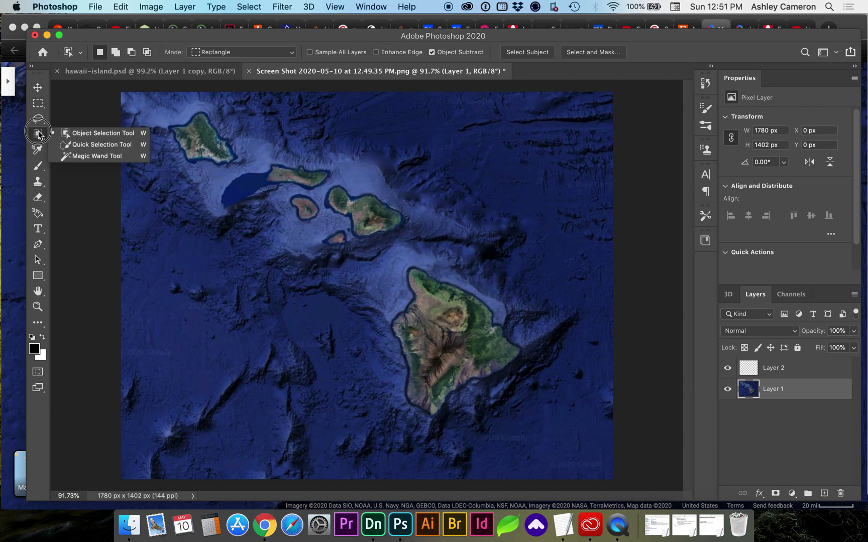
left_click(94, 155)
key("shift+w")
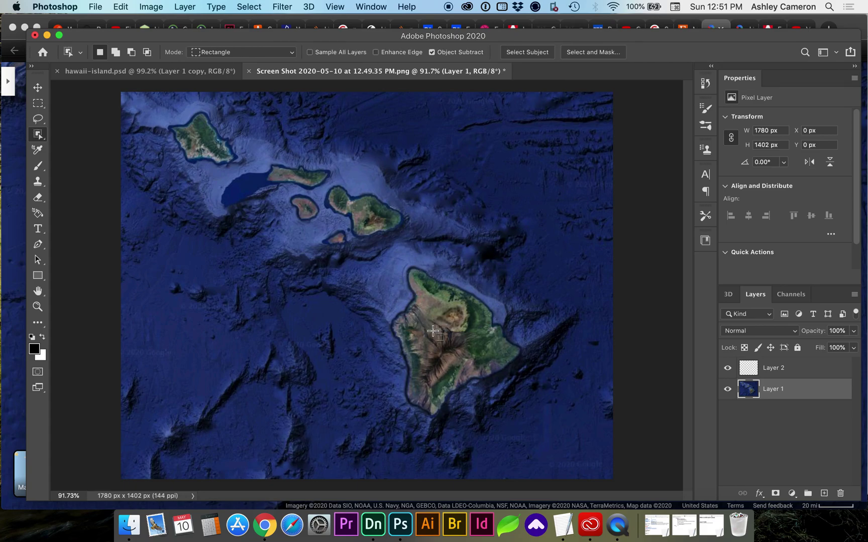
left_click(836, 54)
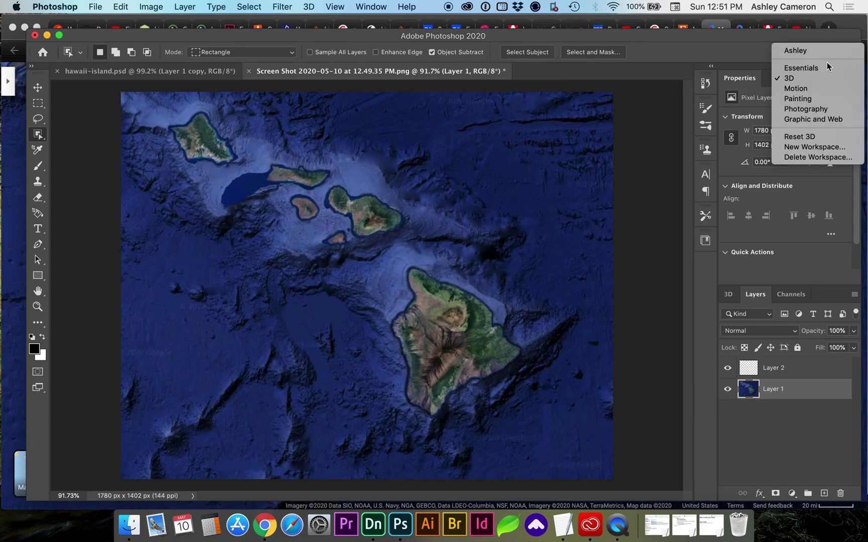
left_click(818, 53)
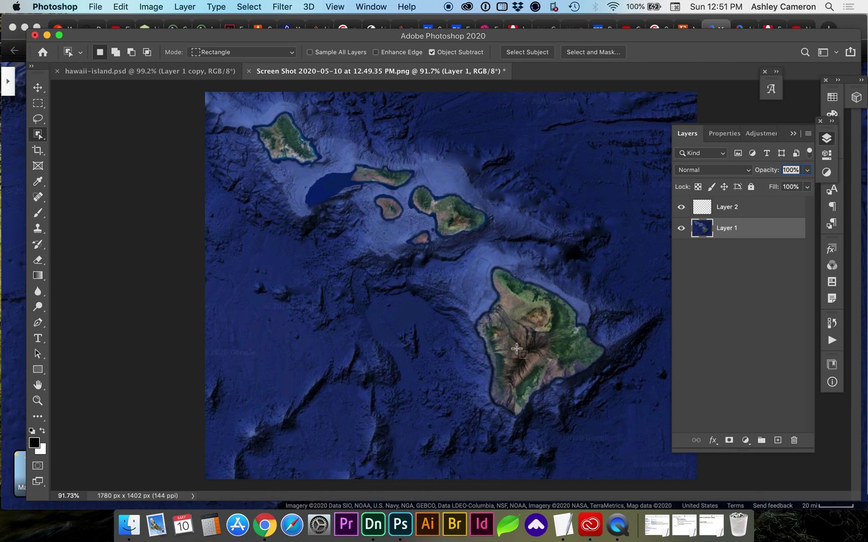
- Quick-select the islands, then invert the selection to cover the surrounding ocean
key("shift+w")
mouse_move(509, 349)
left_mouse_down()
mouse_move(500, 329)
mouse_move(512, 297)
mouse_move(502, 282)
mouse_move(573, 339)
left_mouse_up()
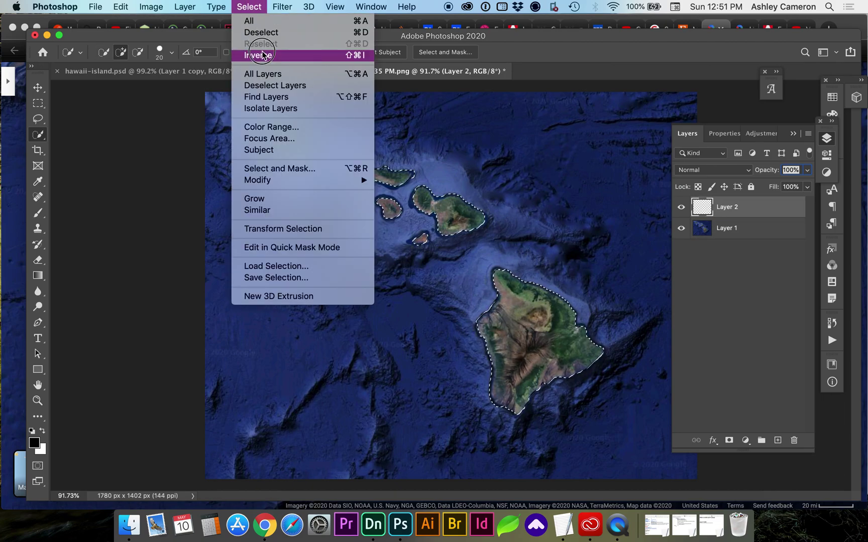
left_click(262, 55)
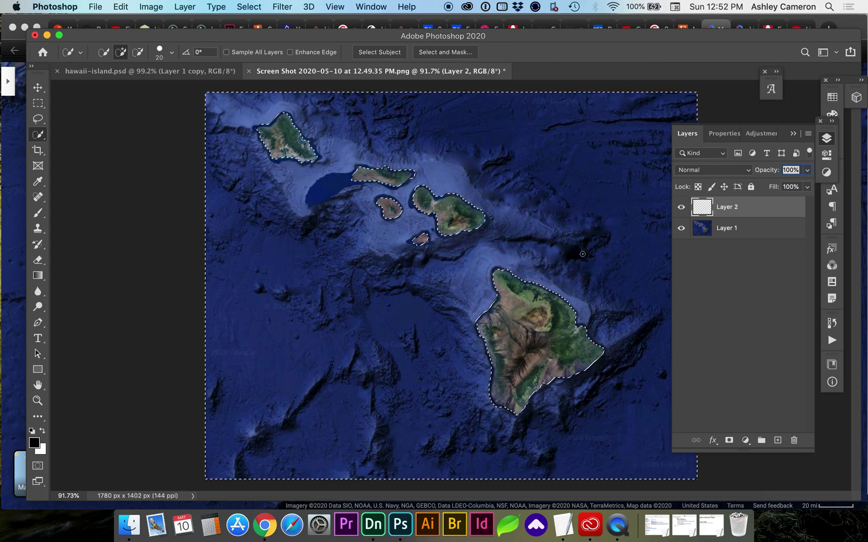
- Fill Layer 2's ocean area with the sampled dark blue in Hard Light mode, then deselect
key("i")
left_click(557, 208)
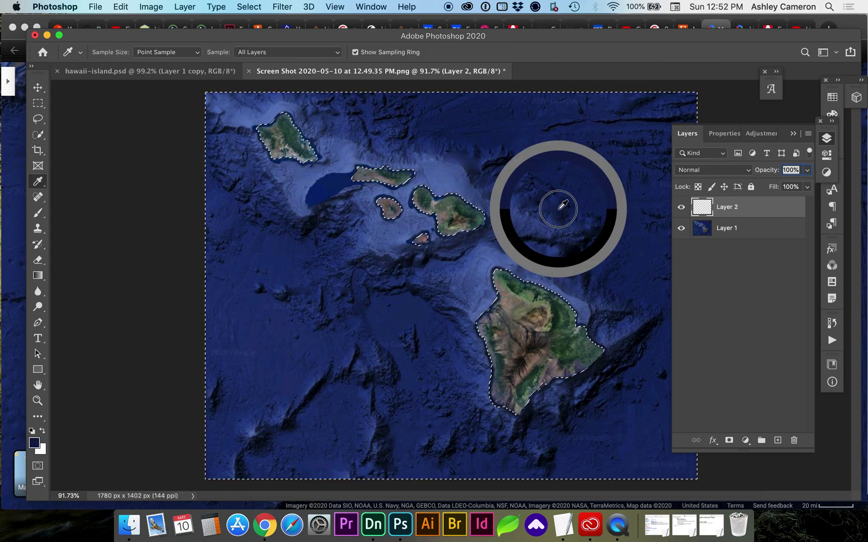
key("x")
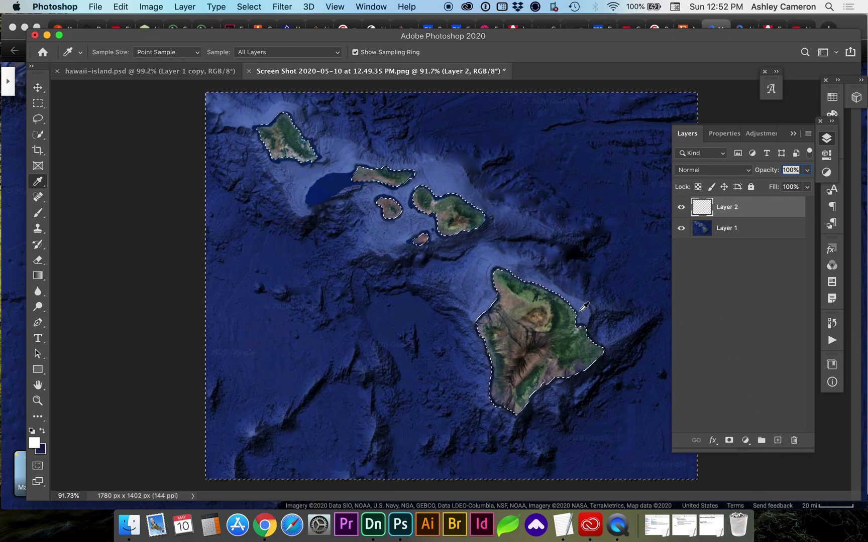
key("super+BackSpace")
key("shift+alt+h")
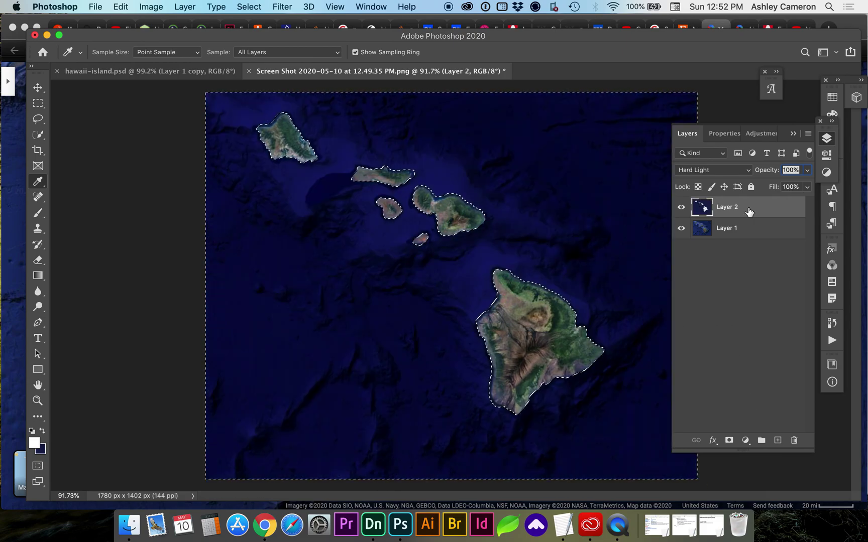
key("super+d")
- Add a Levels adjustment to Layer 1: Auto, then input levels 9 / 1.26 / 213
key("v")
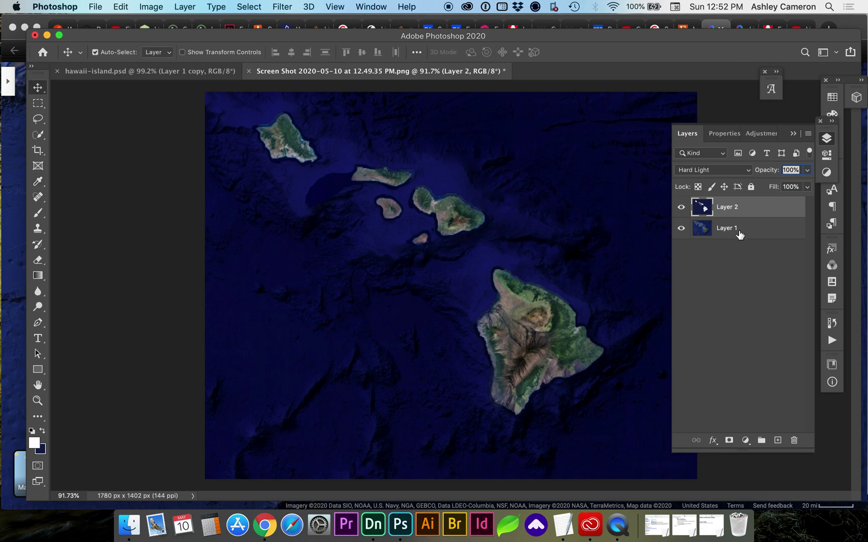
left_click(742, 234)
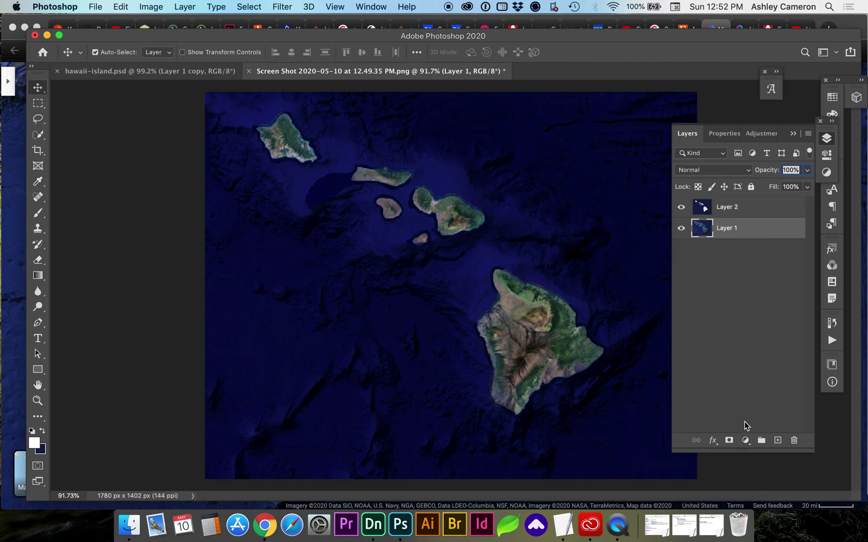
left_click(745, 440)
mouse_move(774, 500)
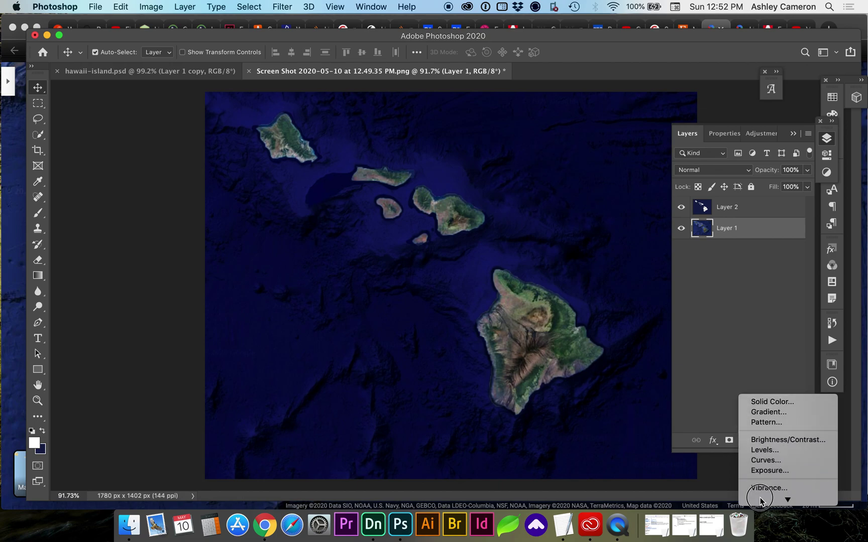
left_click(760, 420)
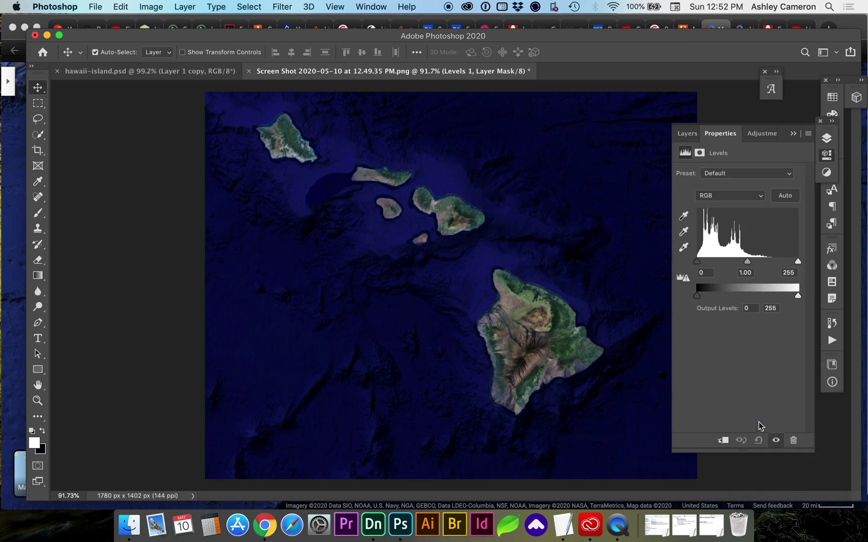
left_click(783, 196)
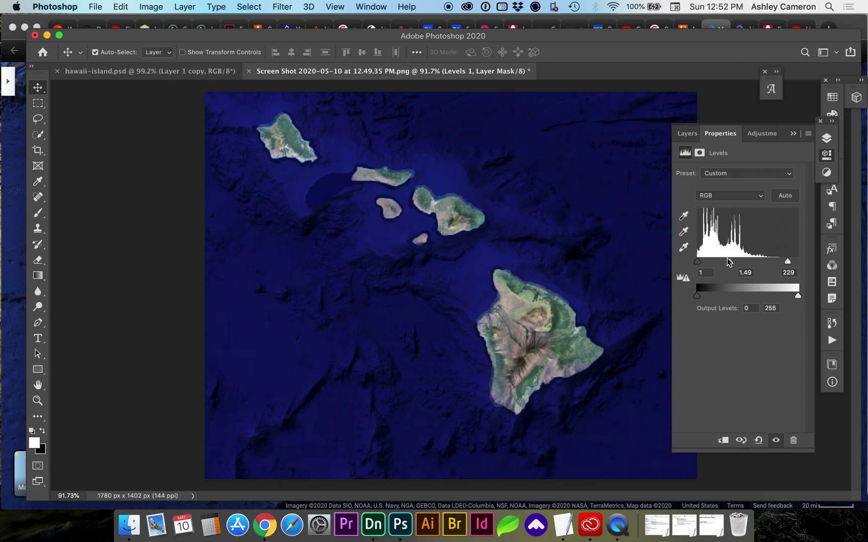
left_click_drag(732, 264, 781, 267)
left_click_drag(701, 263, 703, 265)
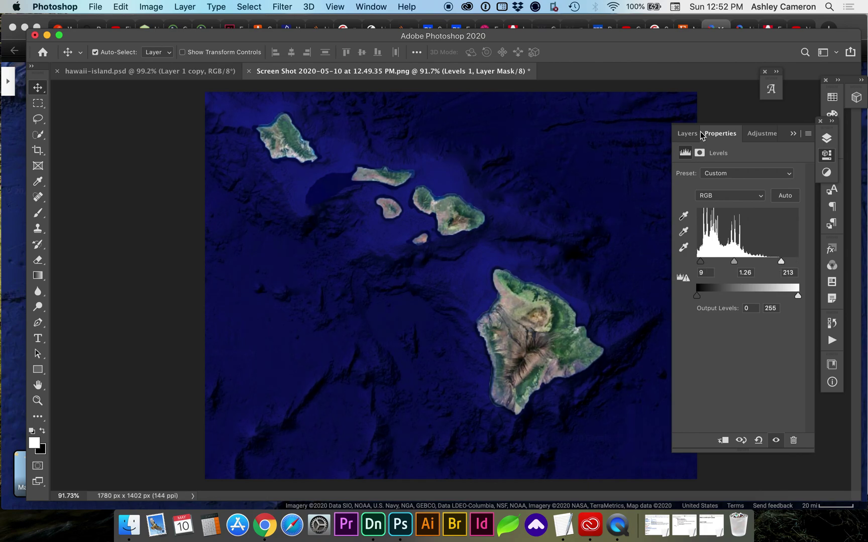
left_click(691, 136)
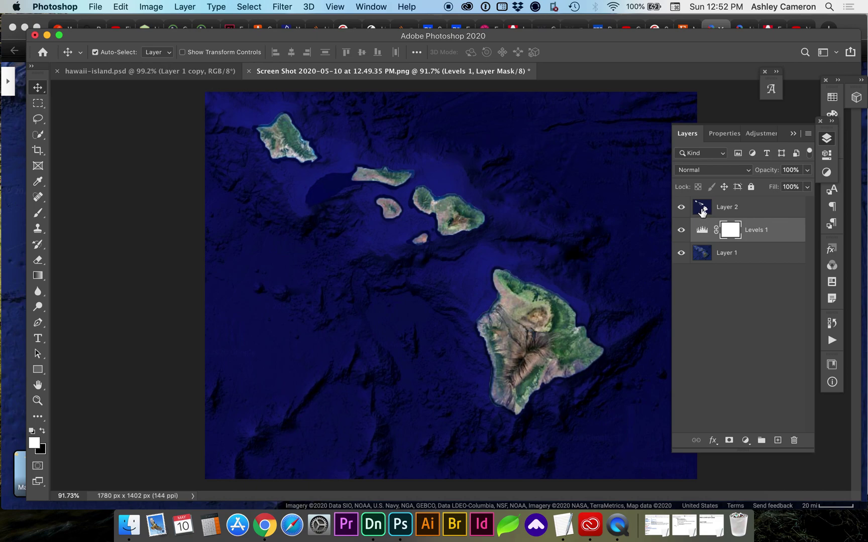
- Duplicate Layer 2 and set the copy's blend mode to Hard Light
left_click(702, 210)
key("super+j")
key("alt+shift+h")
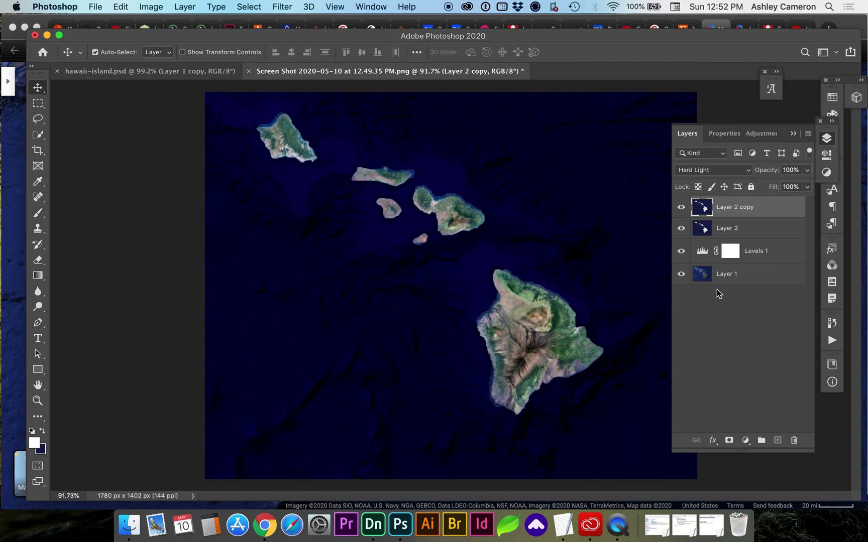
- Merge copies of all four layers, hide the originals, duplicate the merge, and hide copy 3
left_click(757, 278, "shift")
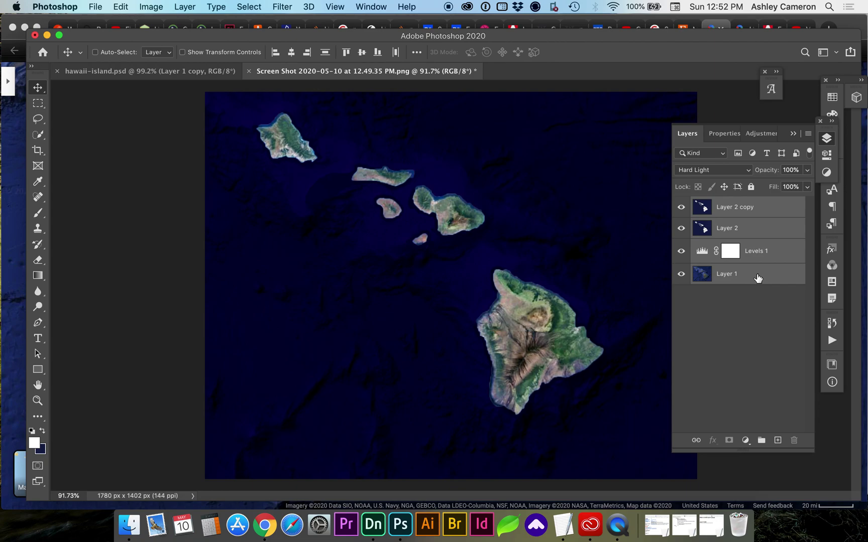
key("super+j")
left_click_drag(757, 277, 727, 257)
key("super+e")
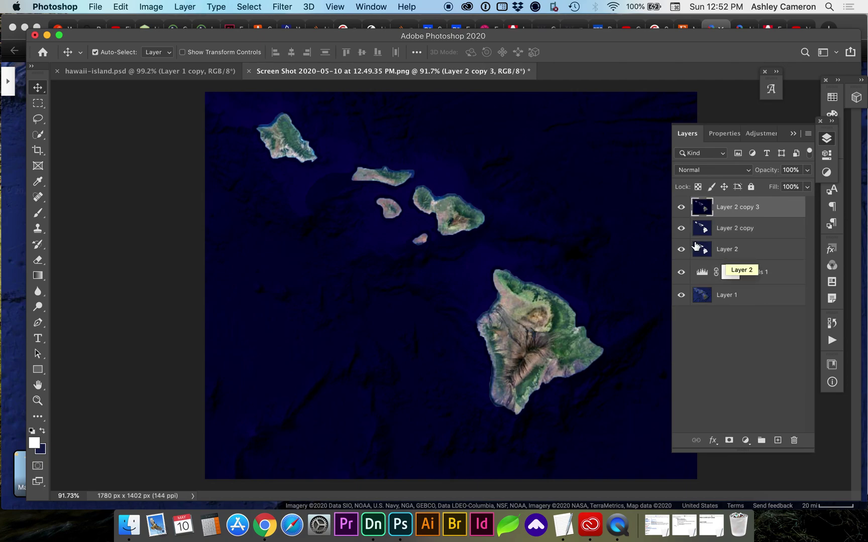
left_click_drag(681, 228, 683, 300)
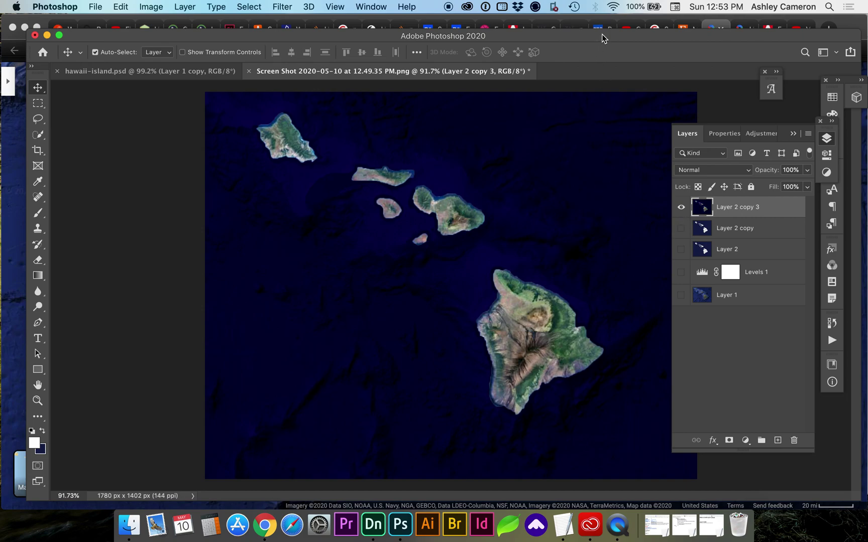
left_click_drag(602, 36, 579, 31)
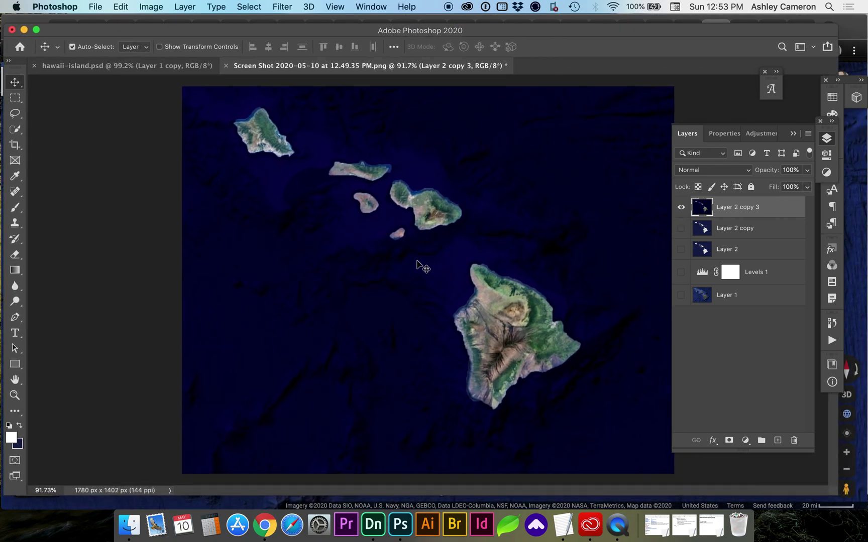
key("super+j")
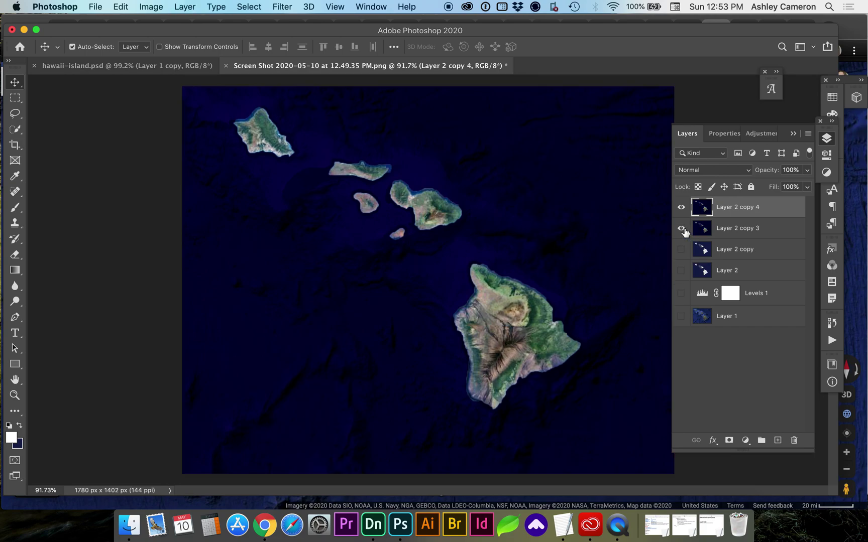
left_click(682, 229)
- Generate a Bump (Height) Map with Cube preview, Blur 2.1, Low 7% and High 51%
left_click(283, 9)
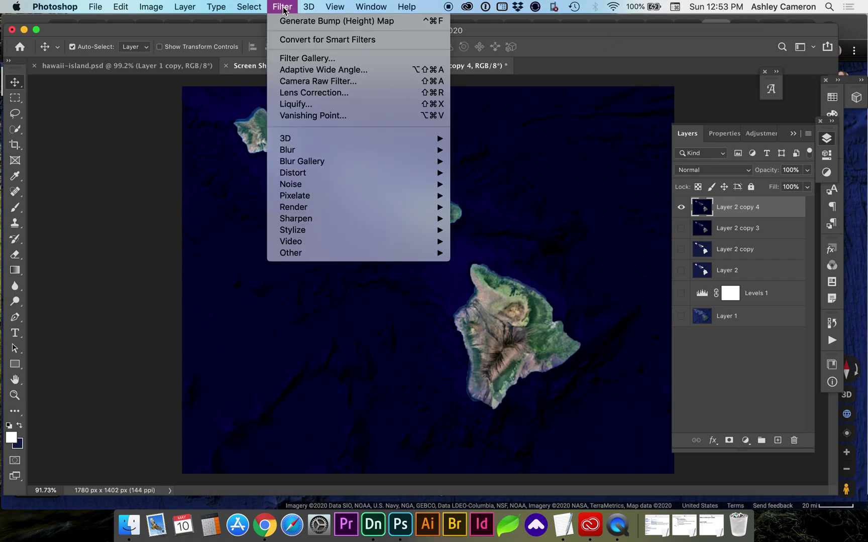
mouse_move(296, 140)
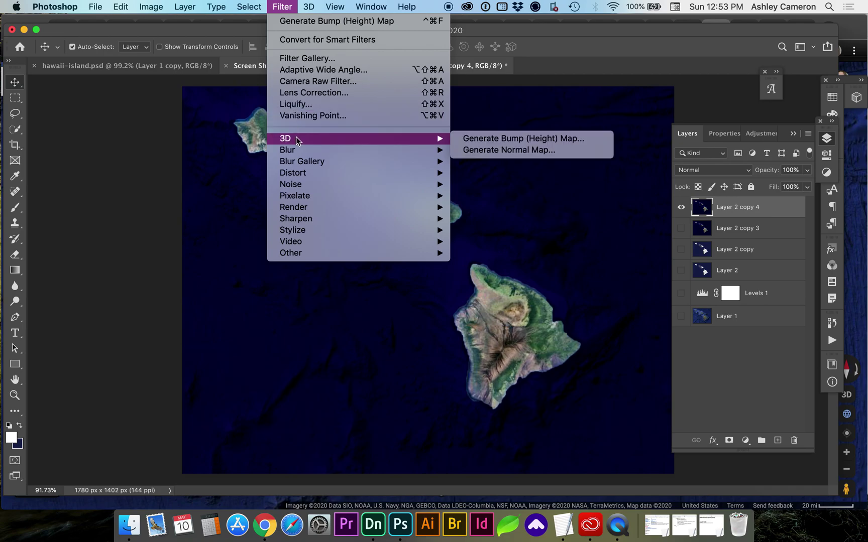
left_click(522, 140)
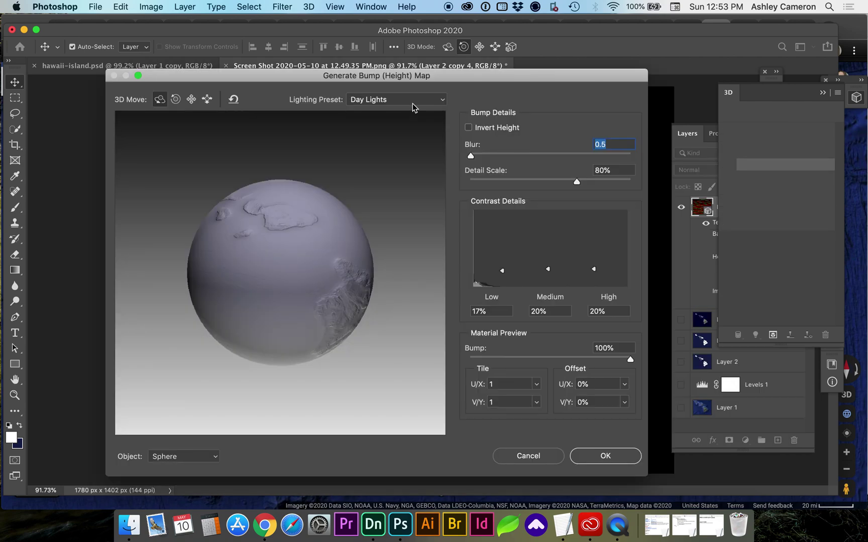
left_click_drag(380, 78, 600, 74)
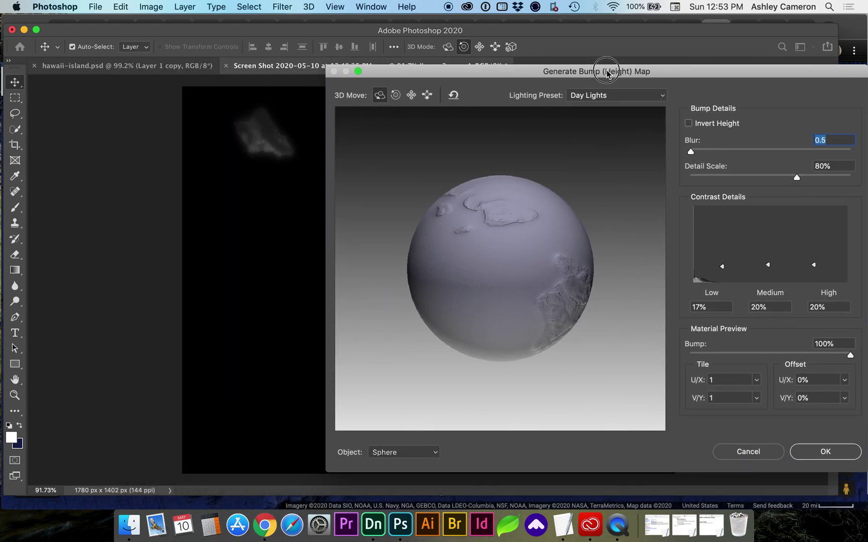
left_click(396, 454)
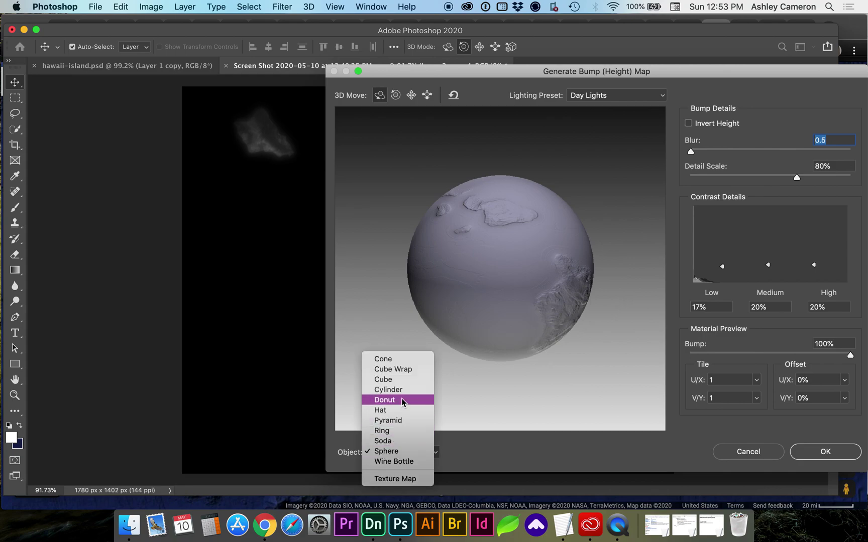
left_click(401, 379)
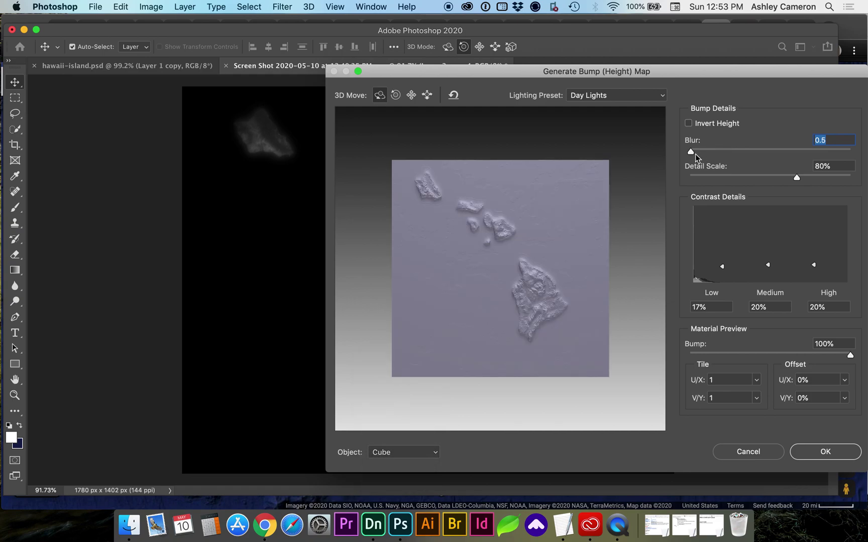
left_click_drag(691, 152, 697, 153)
left_click_drag(723, 268, 722, 276)
left_click_drag(817, 265, 814, 243)
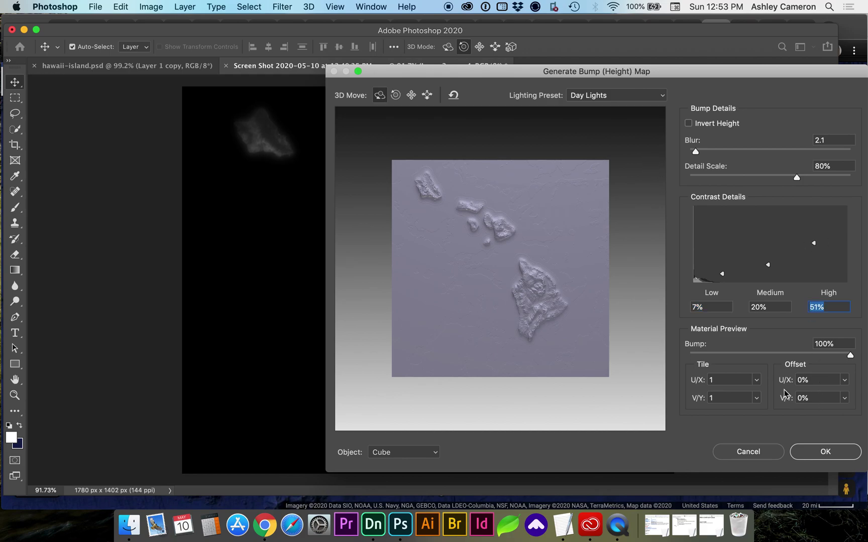
left_click(824, 452)
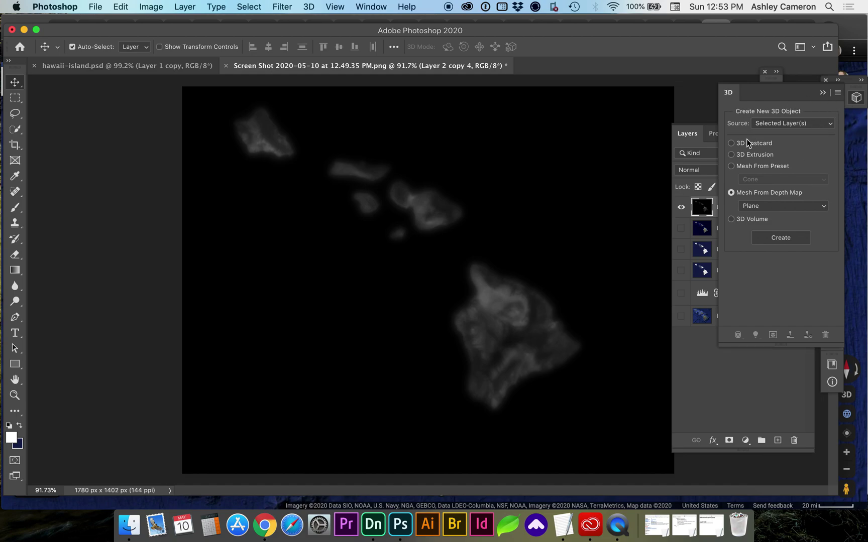
- Switch Photoshop to the 3D workspace
left_click(813, 47)
left_click(814, 46)
left_click(811, 47)
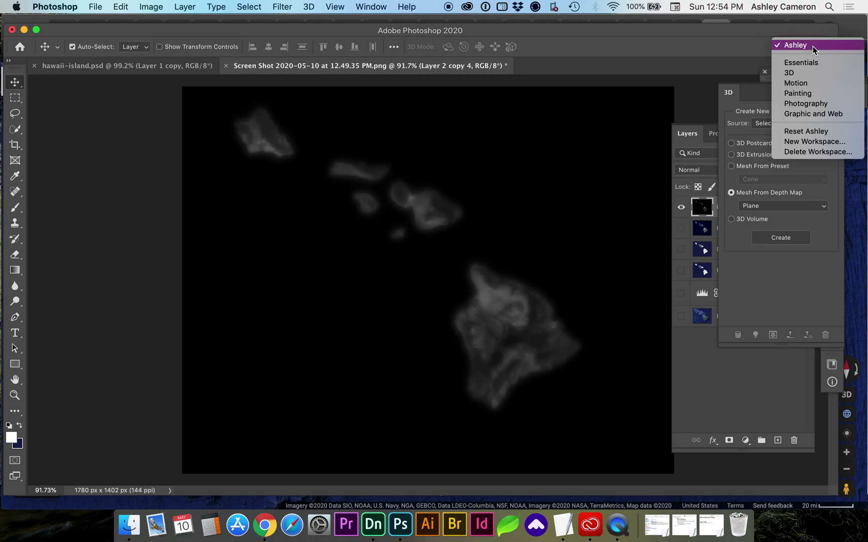
left_click(811, 72)
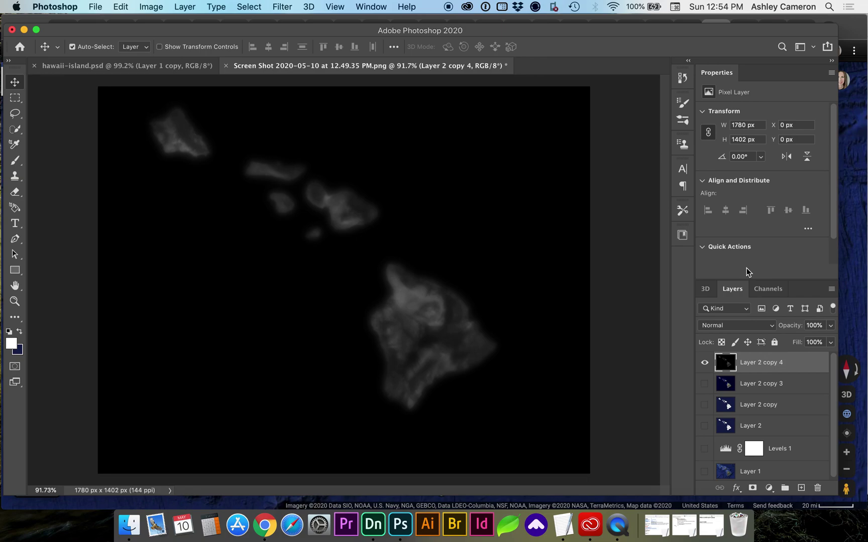
- Create a Plane mesh from Layer 2 copy 4's depth map
left_click(706, 289)
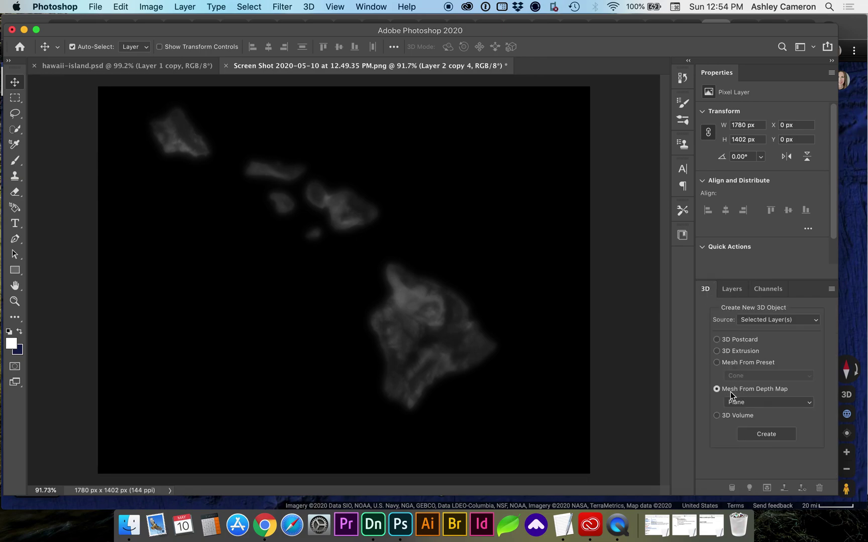
left_click(747, 403)
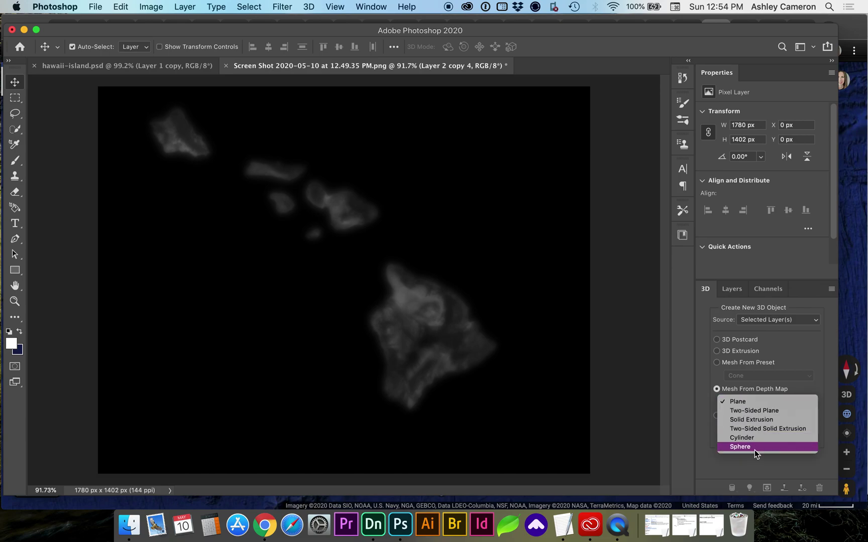
left_click(755, 402)
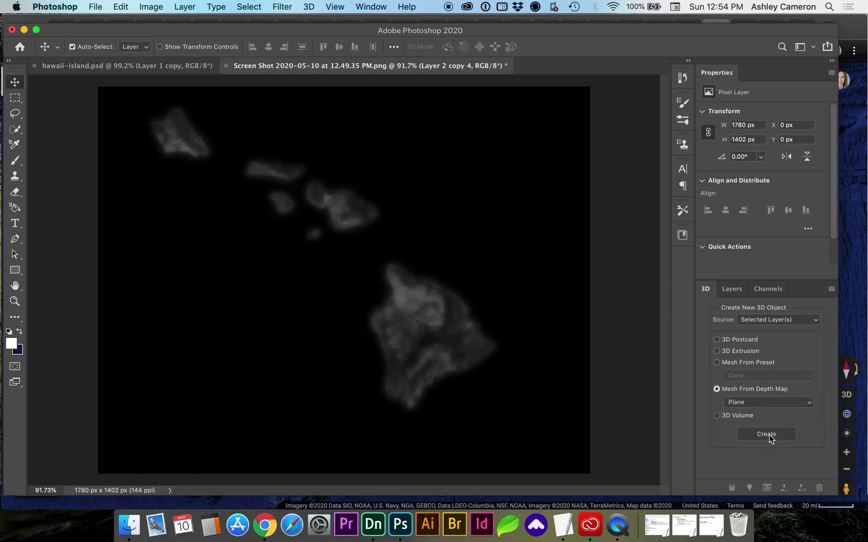
left_click(770, 438)
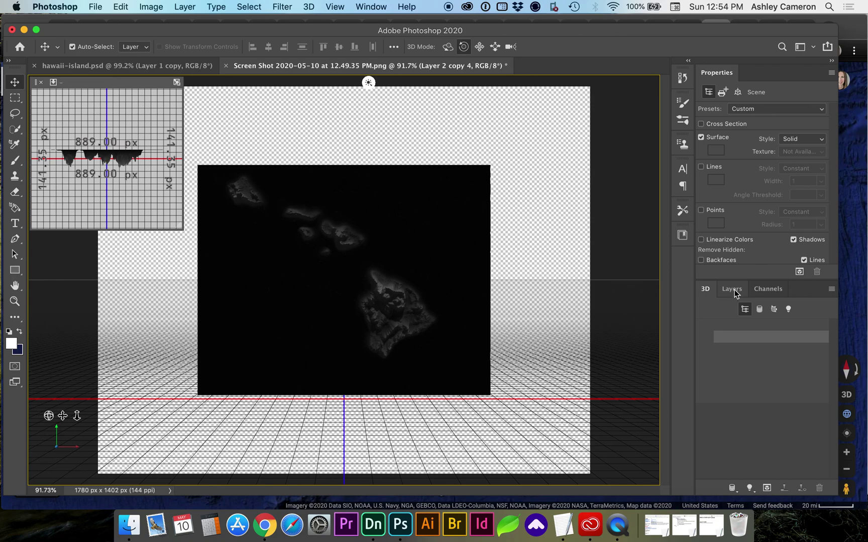
- Add Infinite Light 2, zoom to 200%, and rotate the light to rake across the relief
left_click(706, 291)
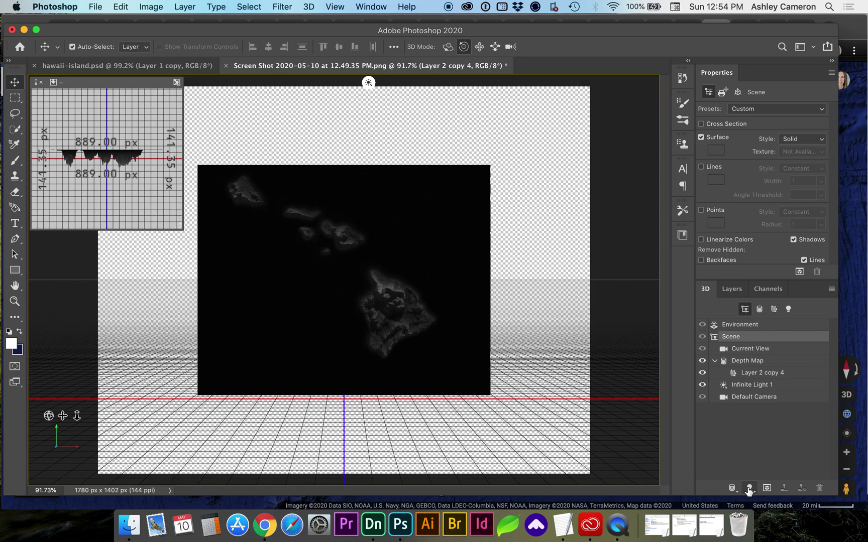
left_click(750, 488)
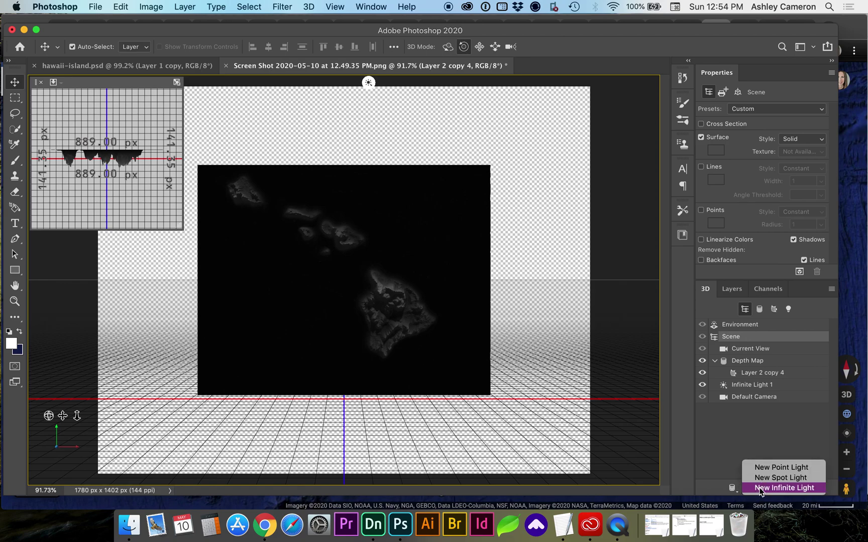
left_click(760, 488)
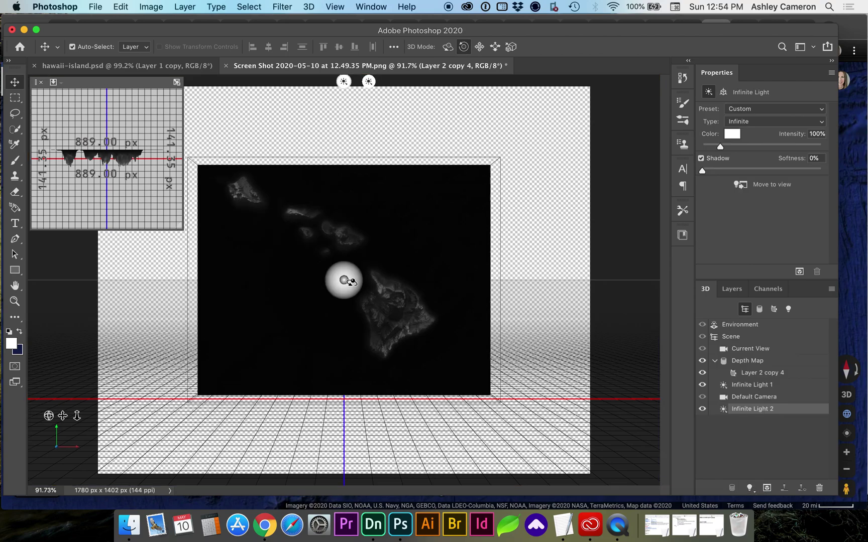
key("super+equal")
key("super+equal")
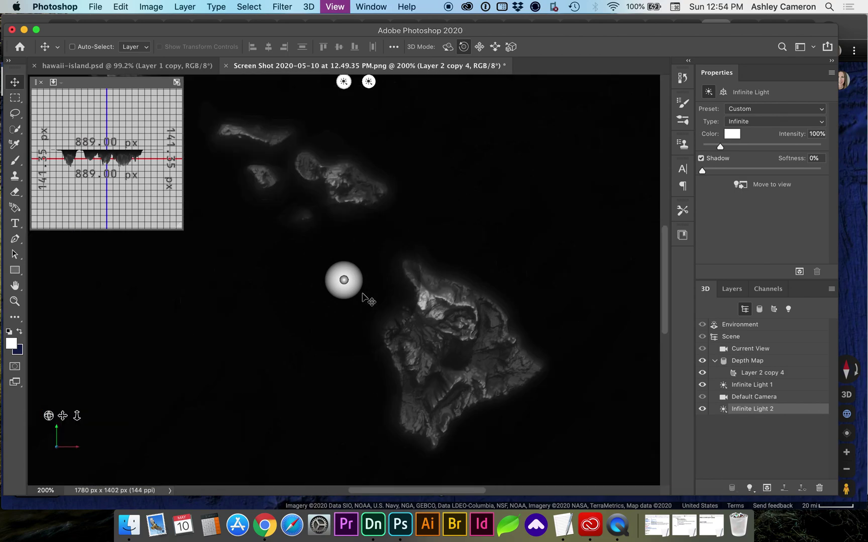
left_click_drag(344, 280, 348, 305)
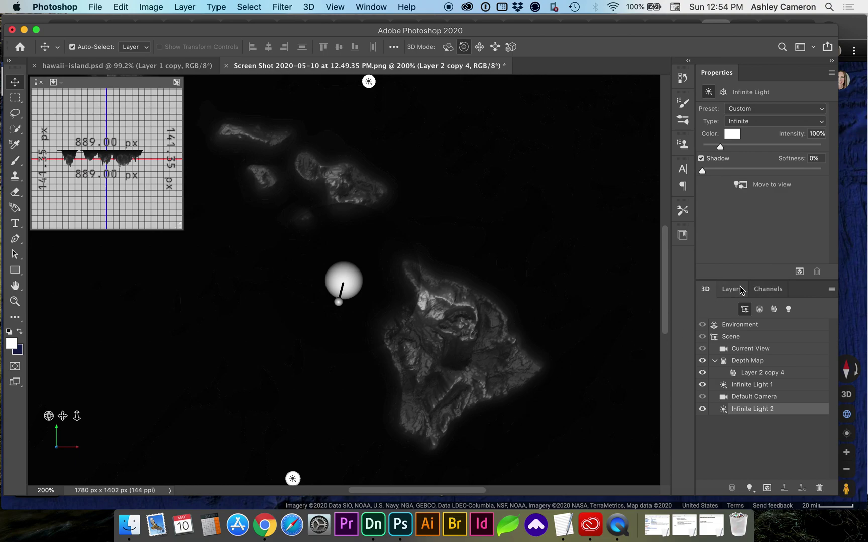
- Remove the island mesh's Opacity texture and open its Base Color texture for editing
left_click(747, 378)
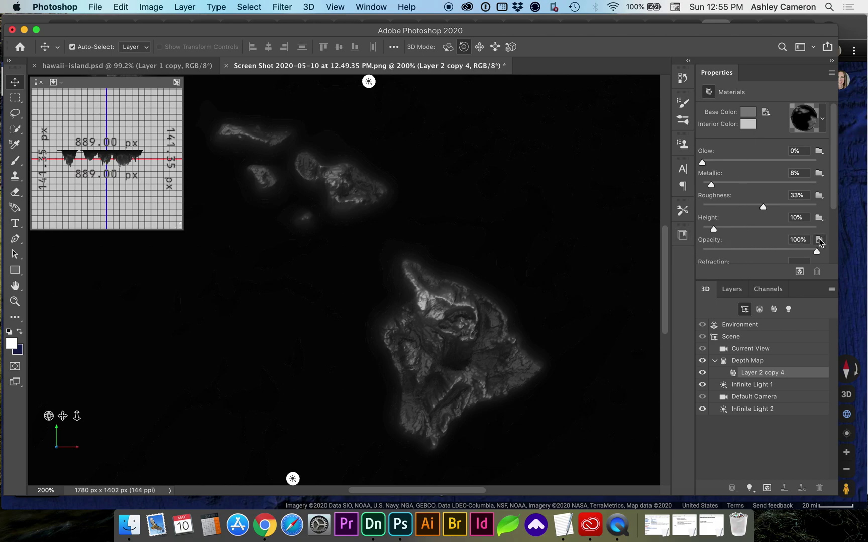
left_click(819, 240)
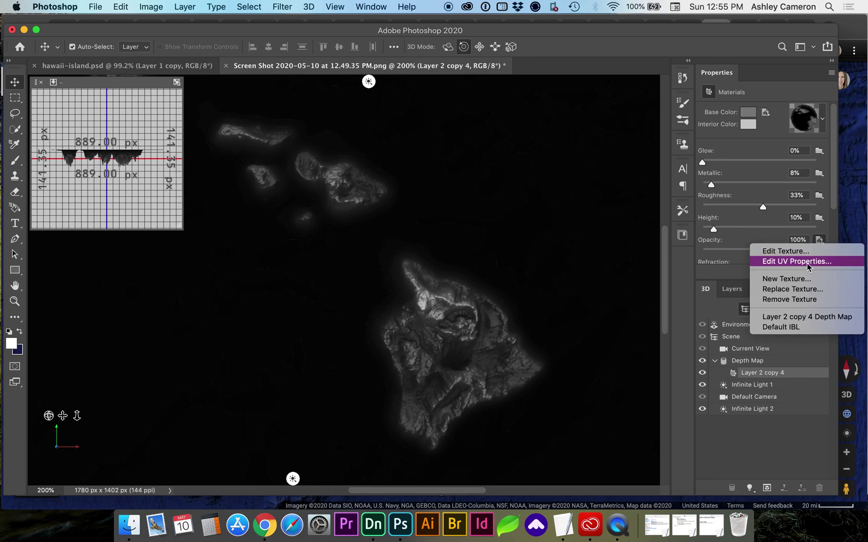
left_click(790, 300)
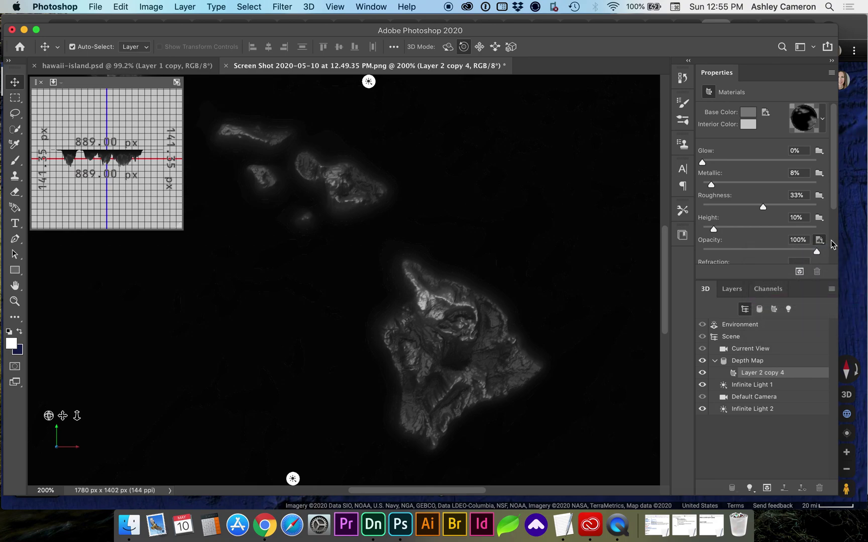
left_click(766, 113)
left_click(770, 124)
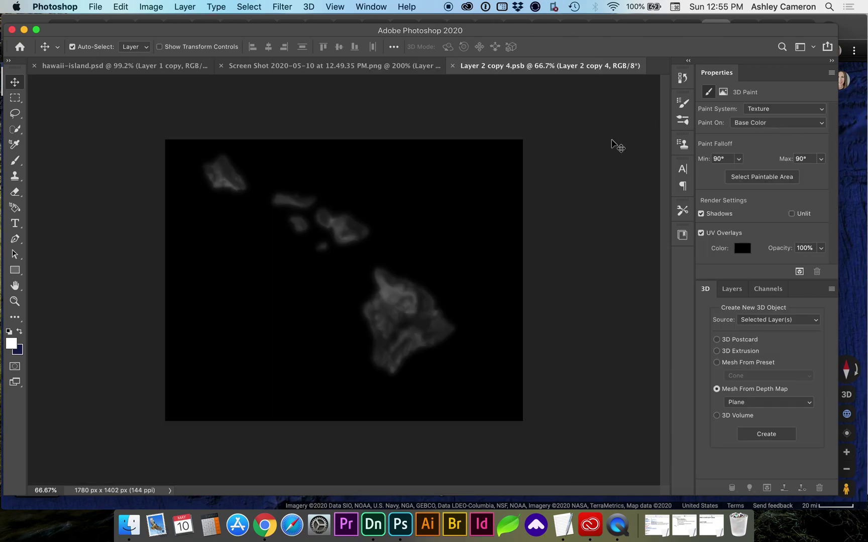
- In the Screen Shot document, show Layer 1's colour satellite map and copy all of it
left_click(733, 288)
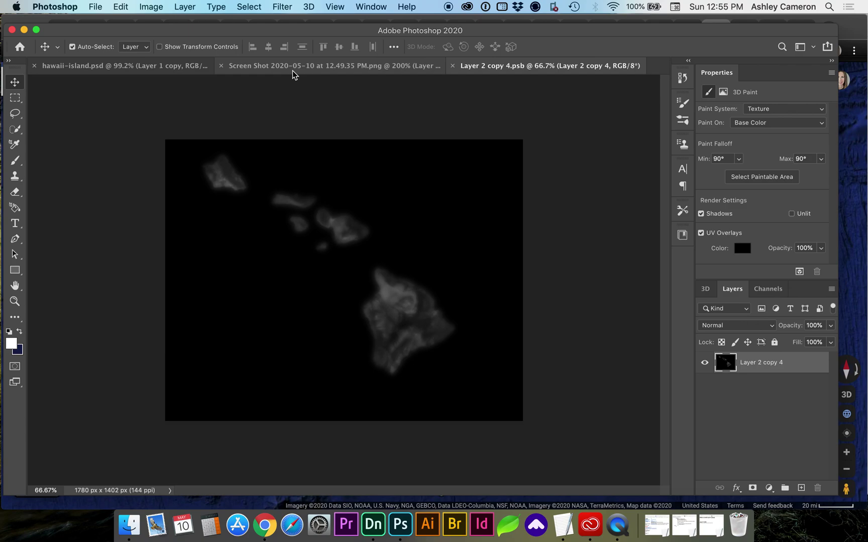
left_click(277, 72)
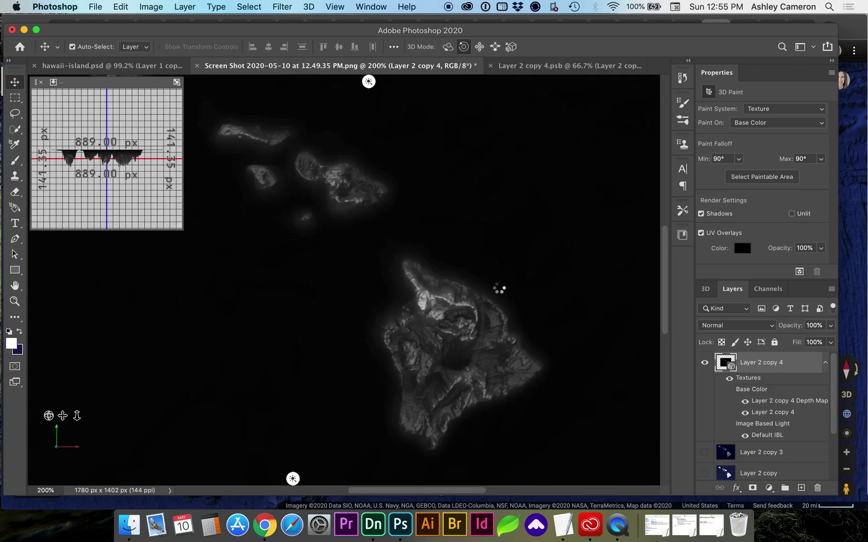
left_click(705, 363)
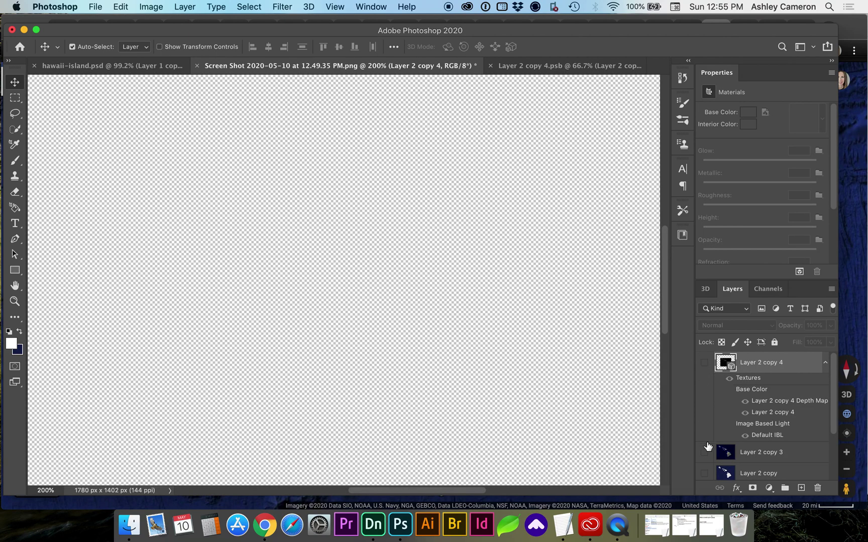
scroll(705, 476, "down", 3)
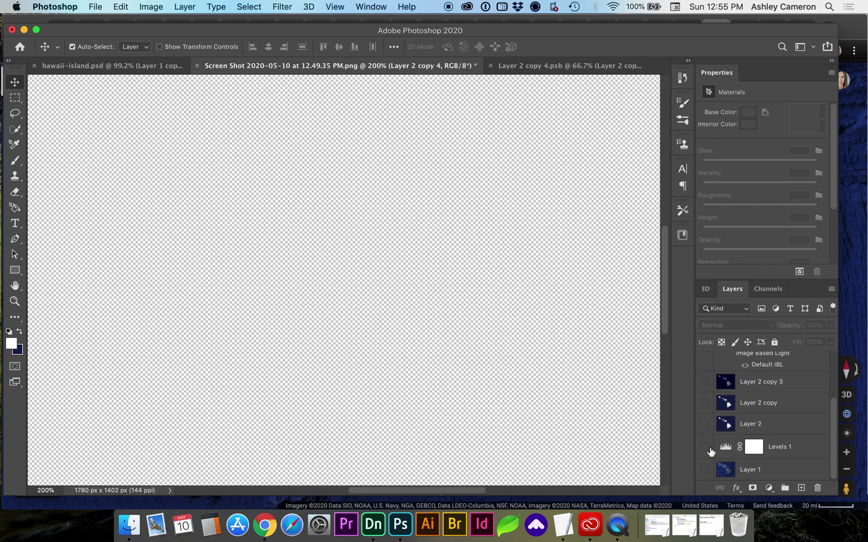
left_click(704, 470)
left_click(730, 475)
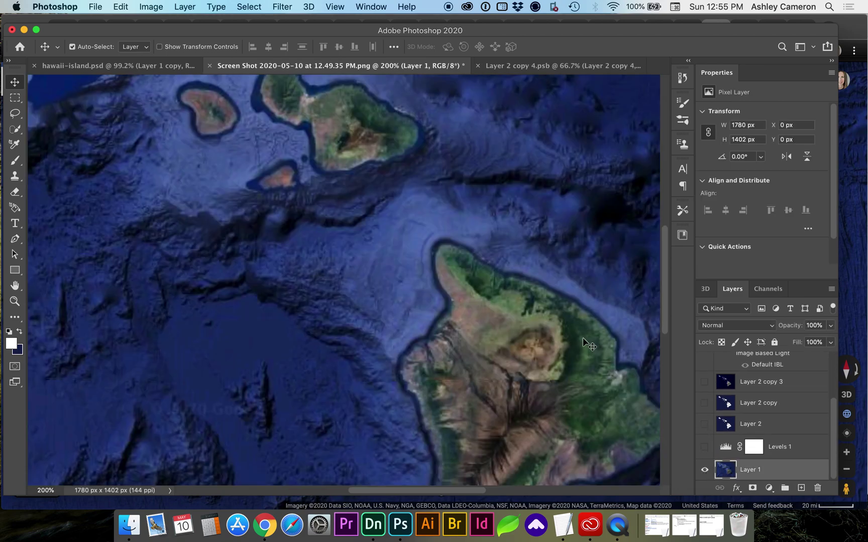
key("super+0")
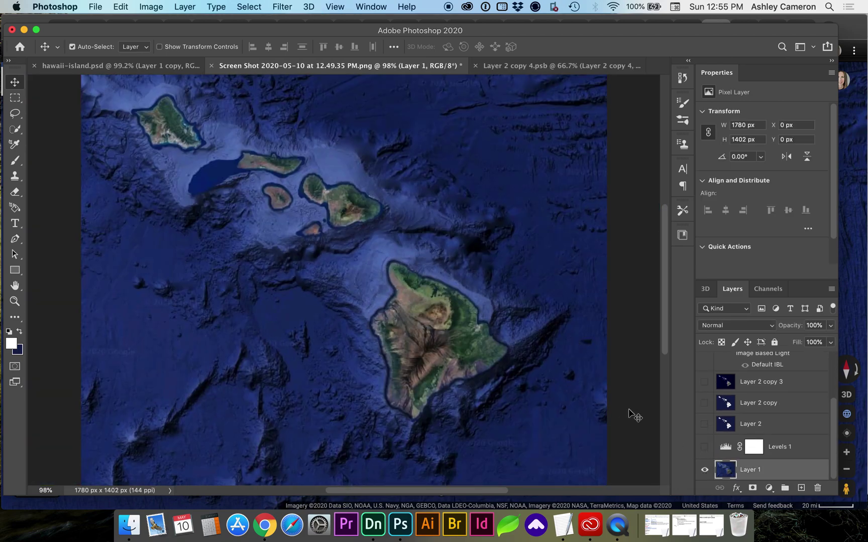
key("super+a")
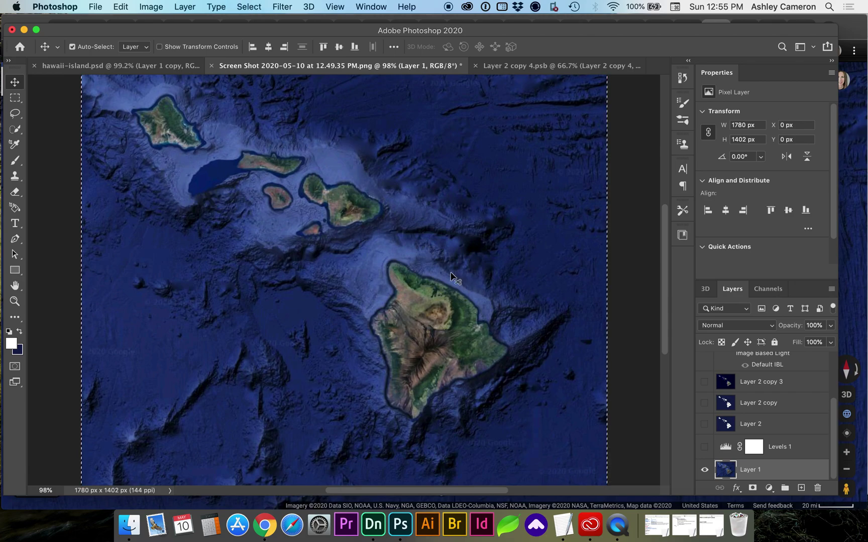
key("super+c")
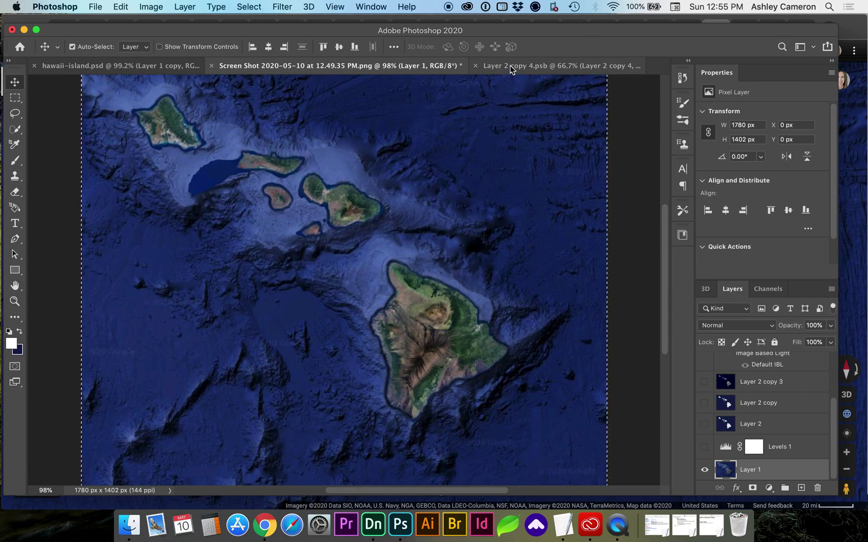
- Paste the satellite map into Layer 2 copy 4.psb, delete the greyscale layer, and save
left_click(511, 69)
key("super")
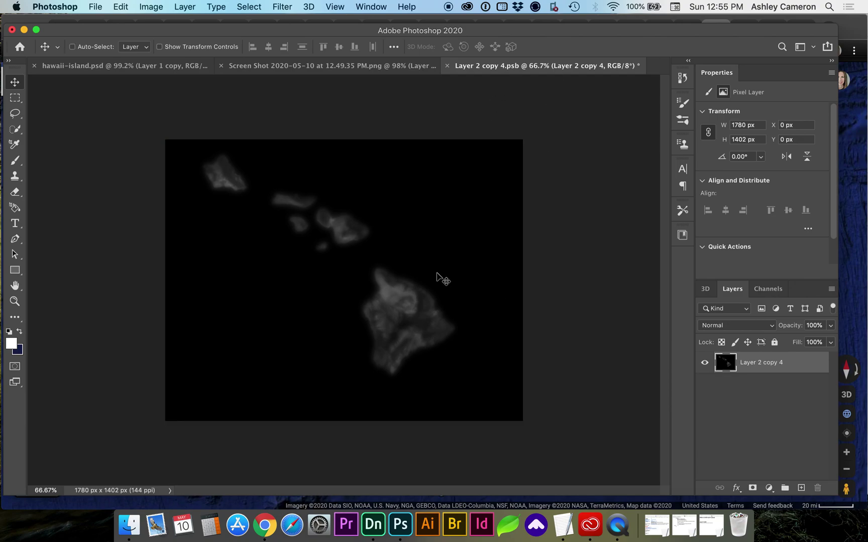
key("super+v")
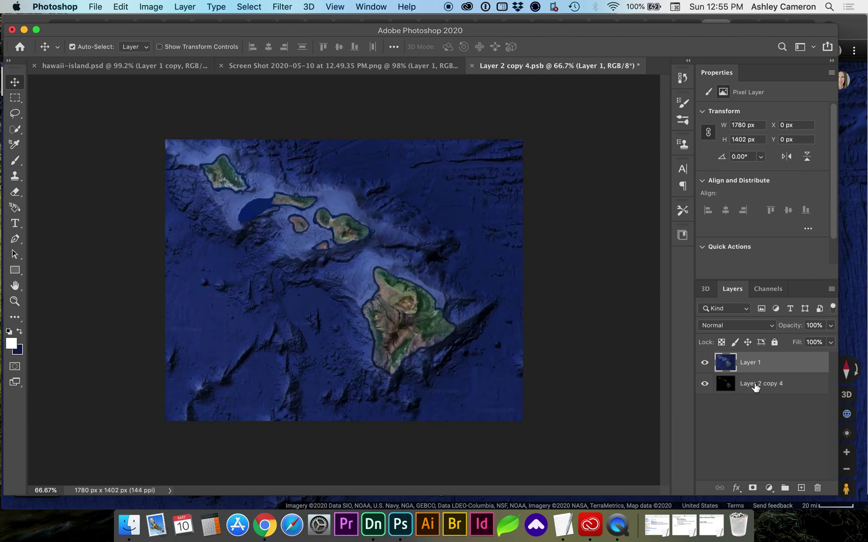
left_click(706, 363)
left_click(705, 363)
left_click(746, 386)
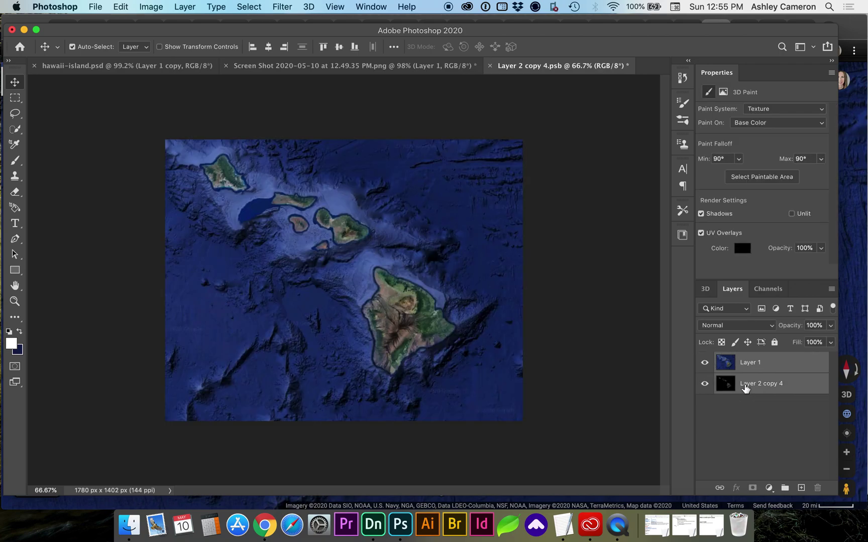
key("super")
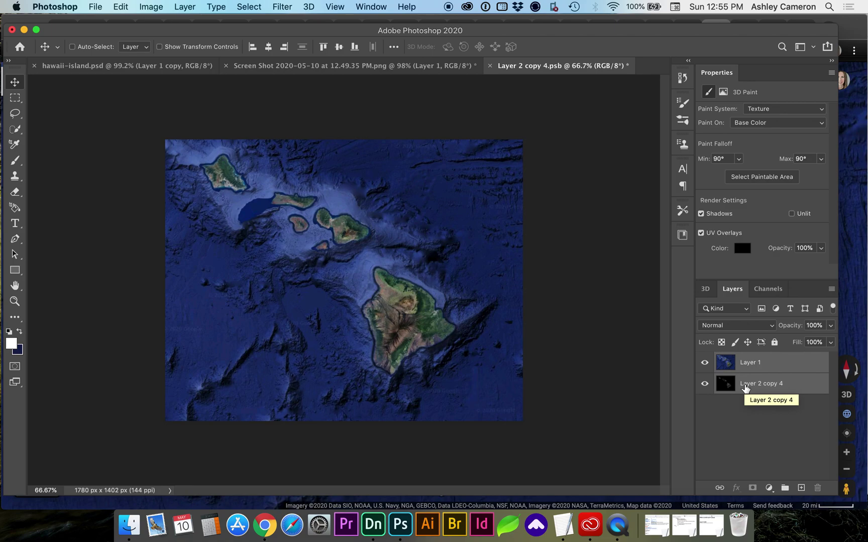
key("BackSpace")
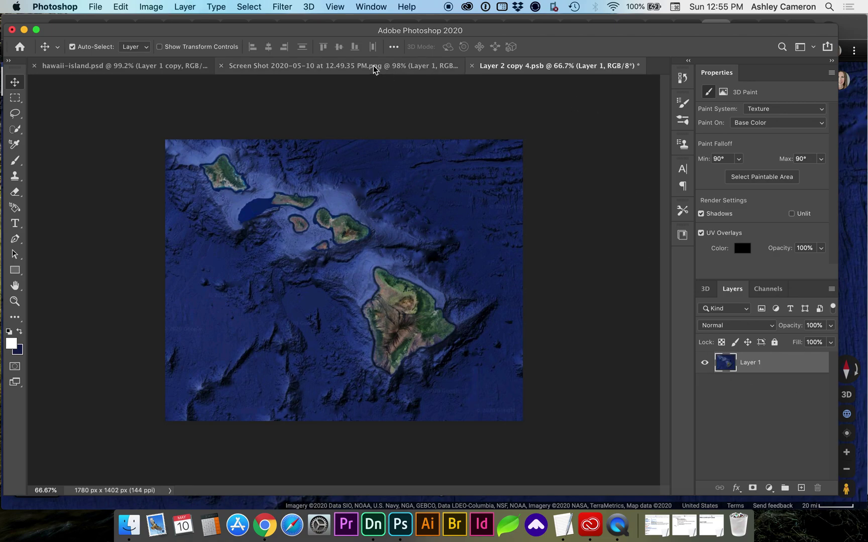
key("super+s")
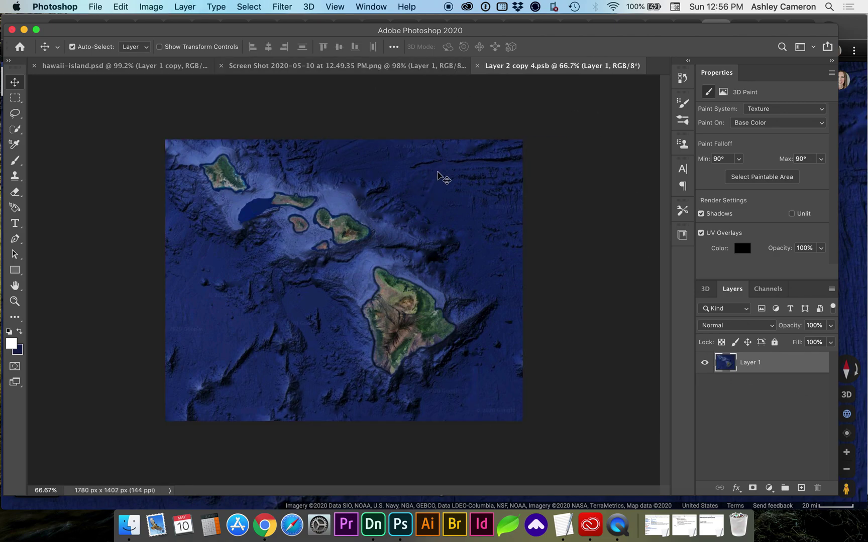
- In the 3D screenshot document, hide the flat satellite map layer and show and select 3D layer Layer 2 copy 4
left_click(462, 66)
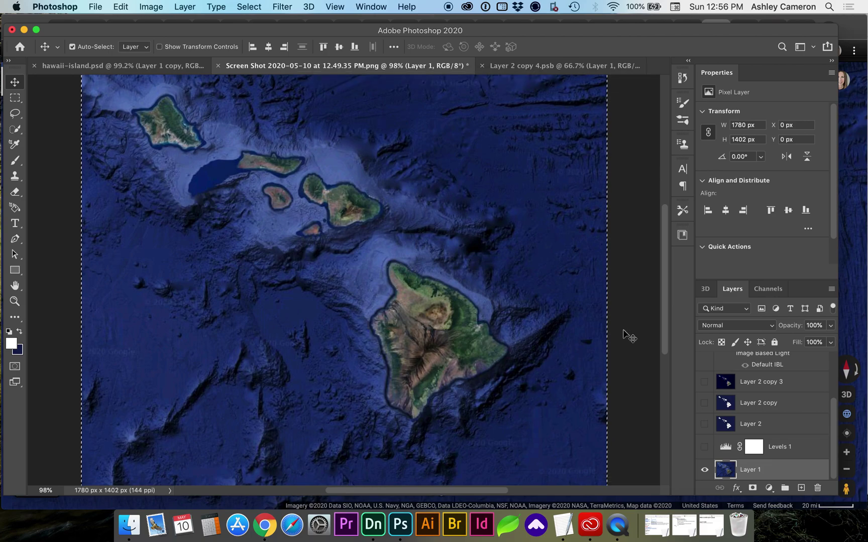
scroll(761, 432, "up", 1)
left_click(705, 477)
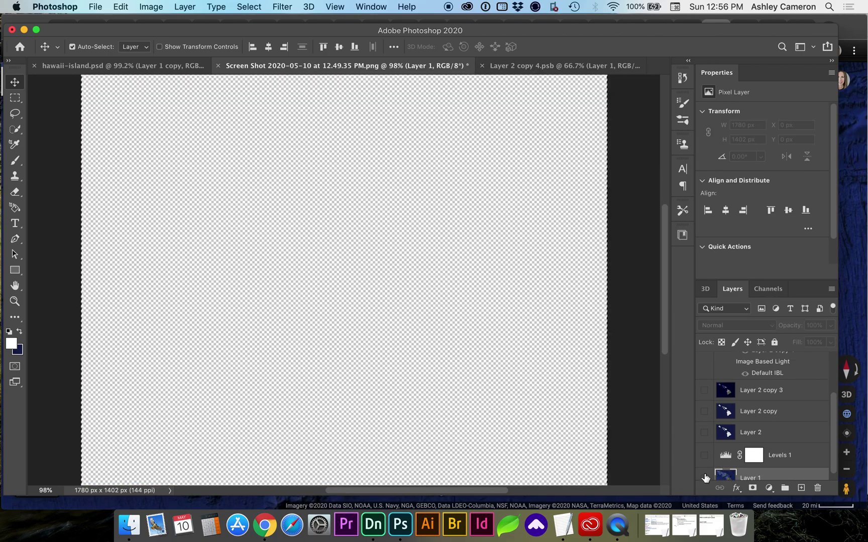
scroll(756, 423, "down", 1)
scroll(756, 423, "up", 8)
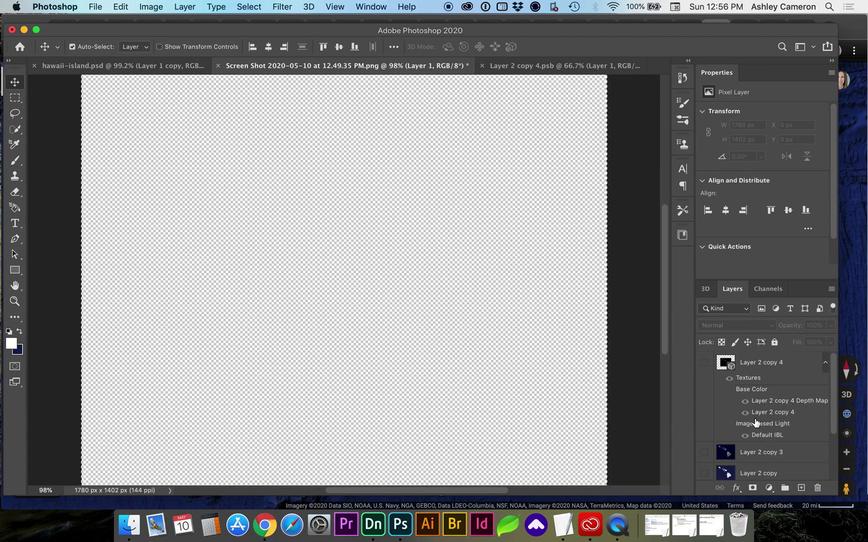
left_click(705, 362)
left_click(750, 364)
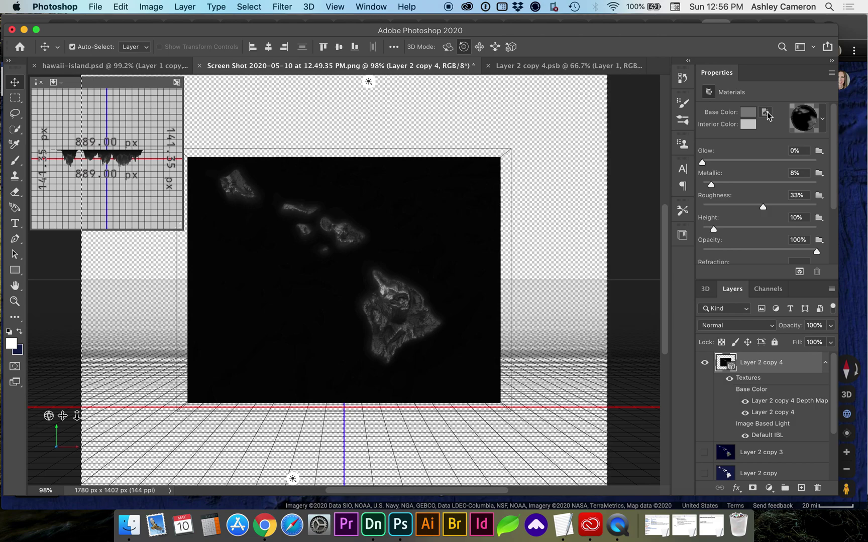
- Inspect the Base Color texture options and the base colour texture document, then return to the 3D scene
left_click(767, 113)
left_click(768, 121)
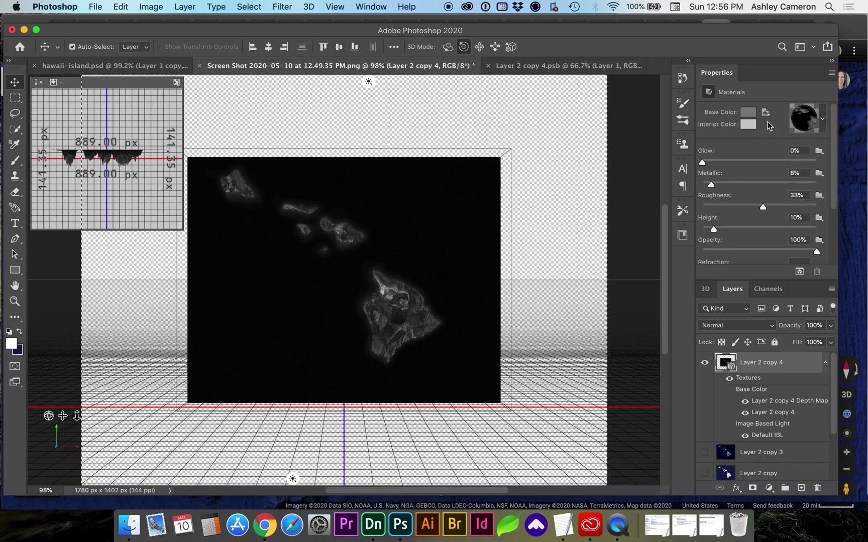
left_click(570, 69)
key("super")
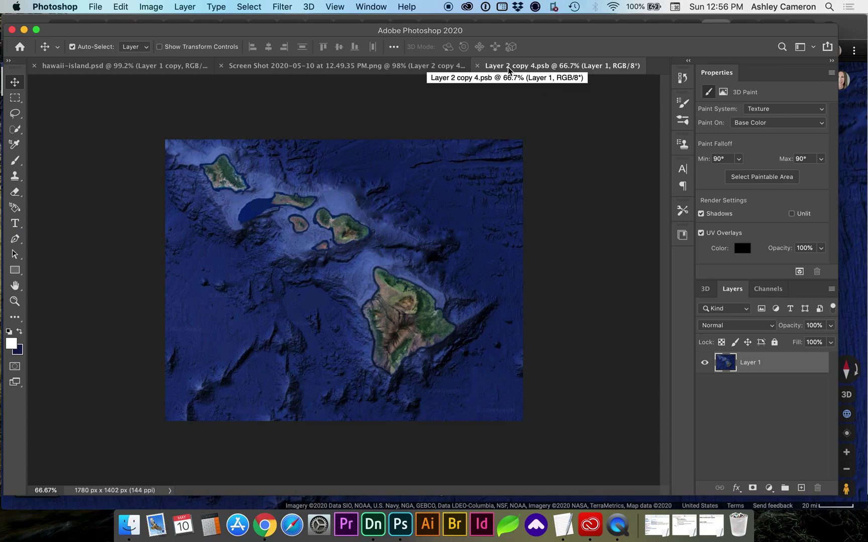
left_click(393, 66)
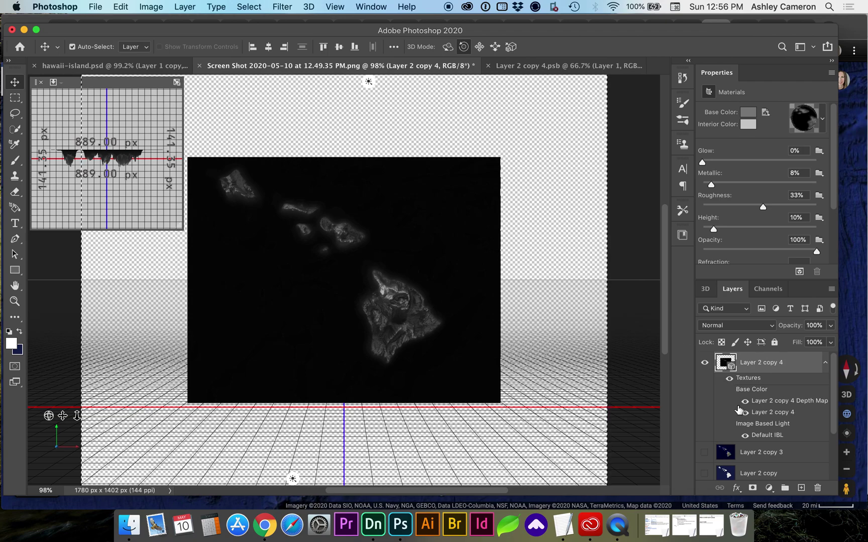
- Toggle the base colour texture off and on to compare the render
left_click(748, 413)
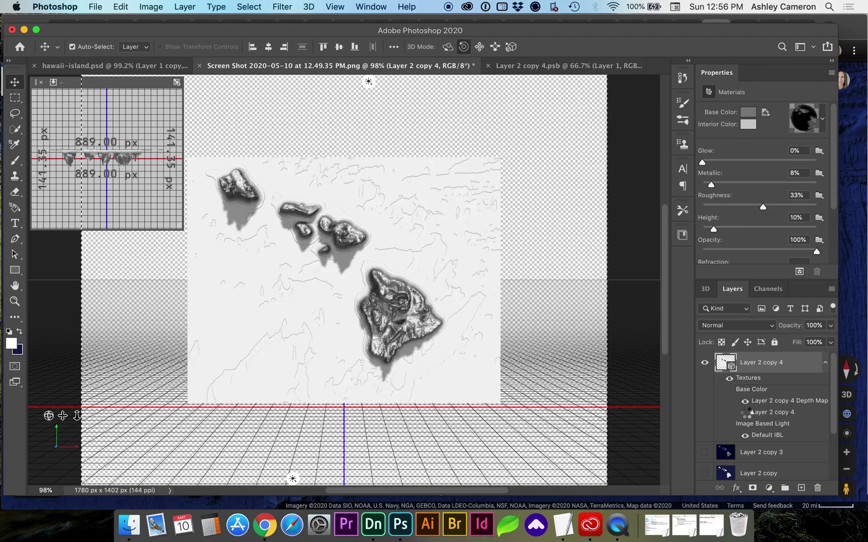
left_click(746, 413)
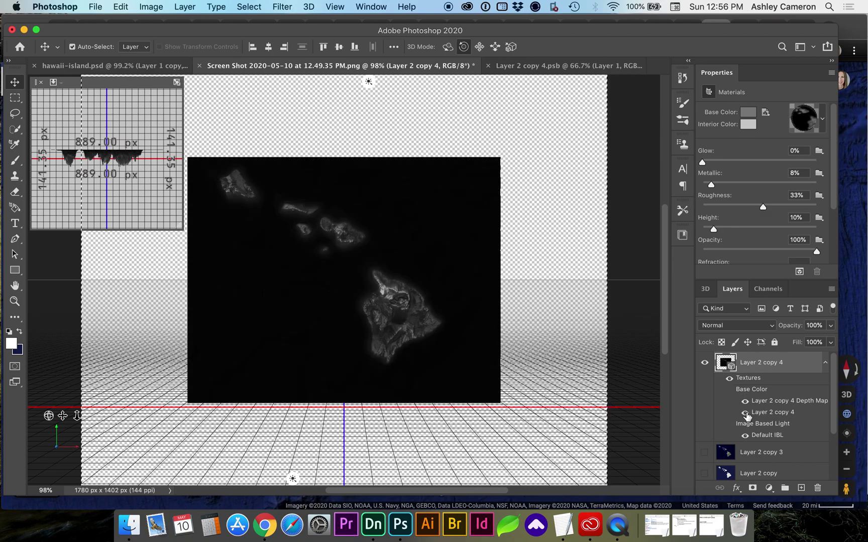
left_click(766, 111)
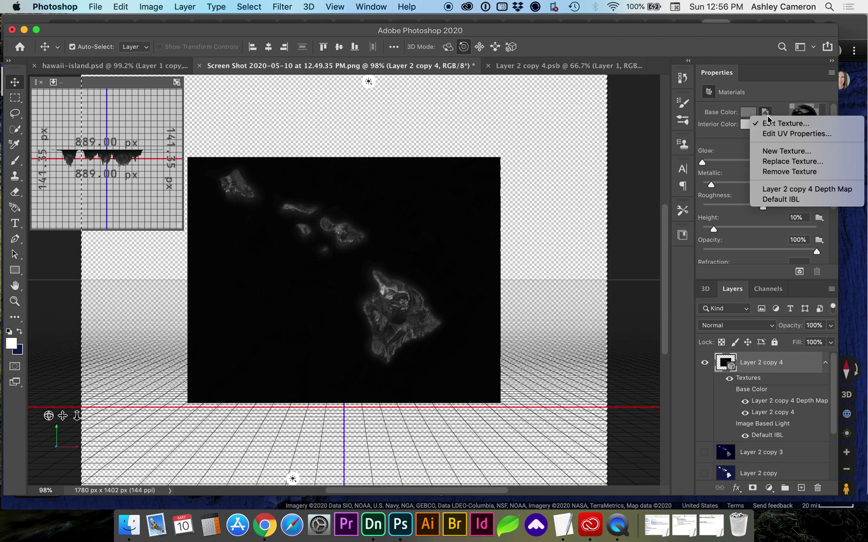
left_click(768, 123)
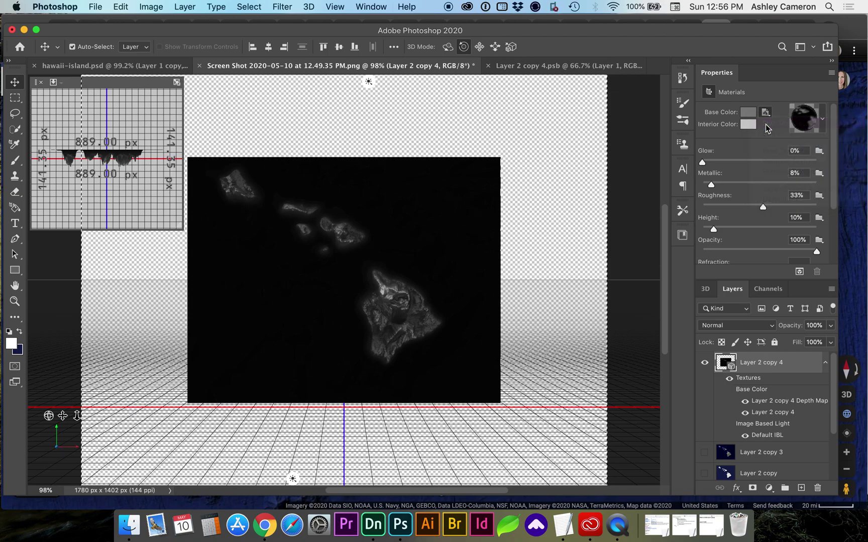
- Close the separate Layer 2 copy 4 document and toggle the 3D island layer's visibility
left_click(516, 71)
left_click(476, 70)
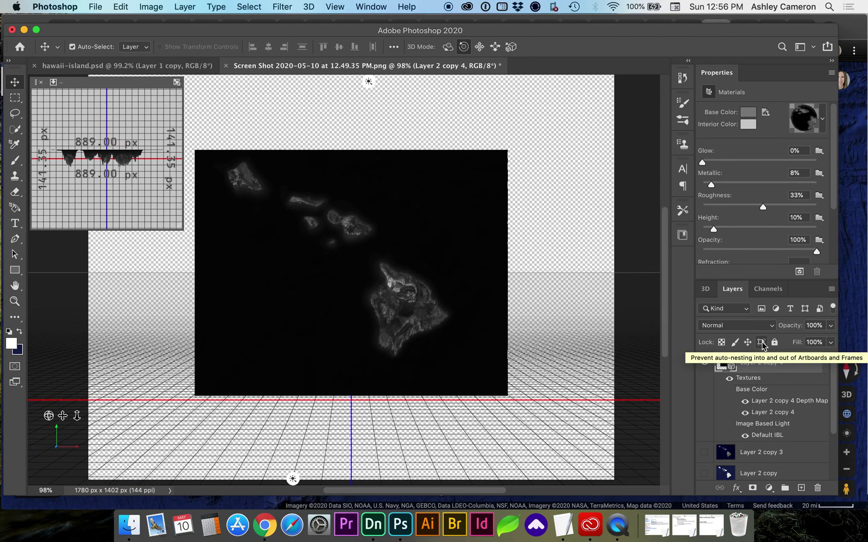
left_click(705, 363)
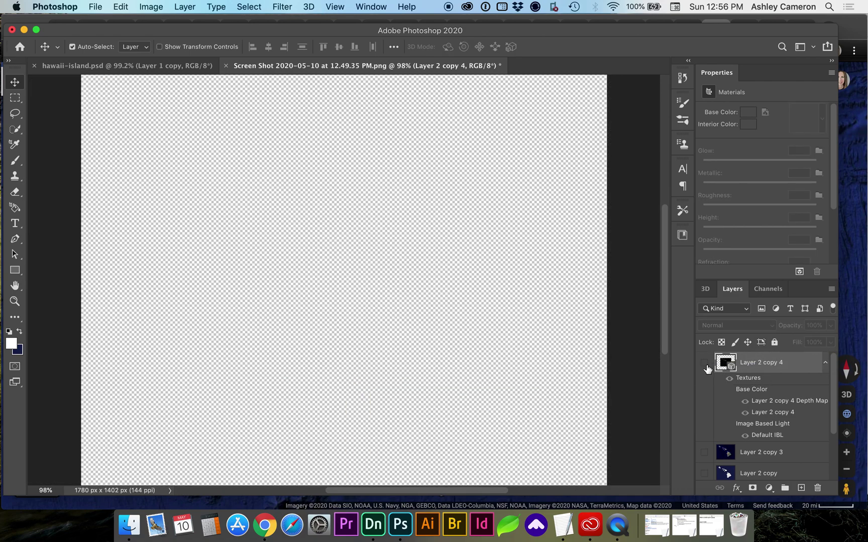
left_click(705, 362)
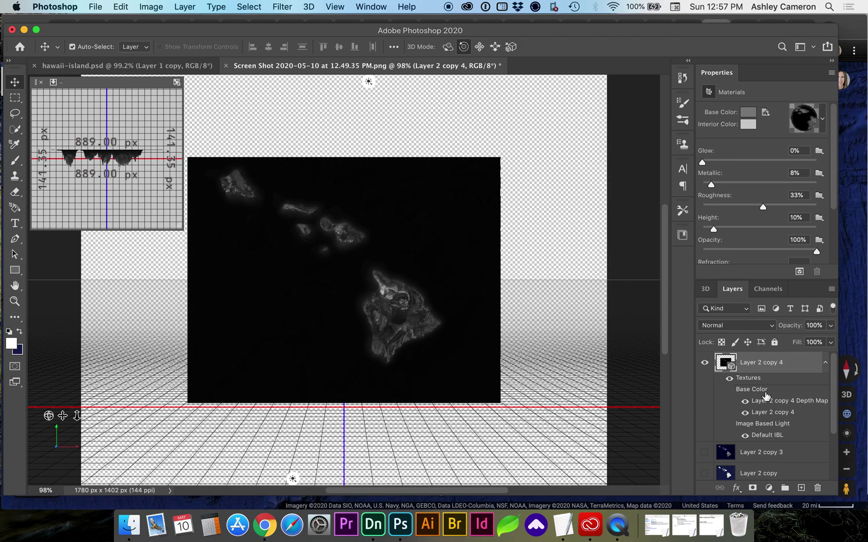
- Paste the satellite map into the Base Color texture, save and close Layer 2 copy 41.psb, and zoom in
left_click(766, 112)
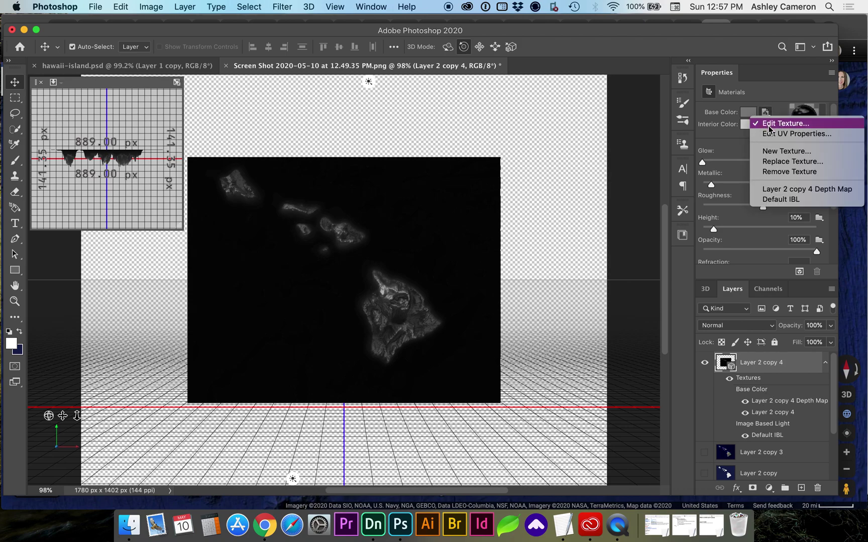
left_click(770, 121)
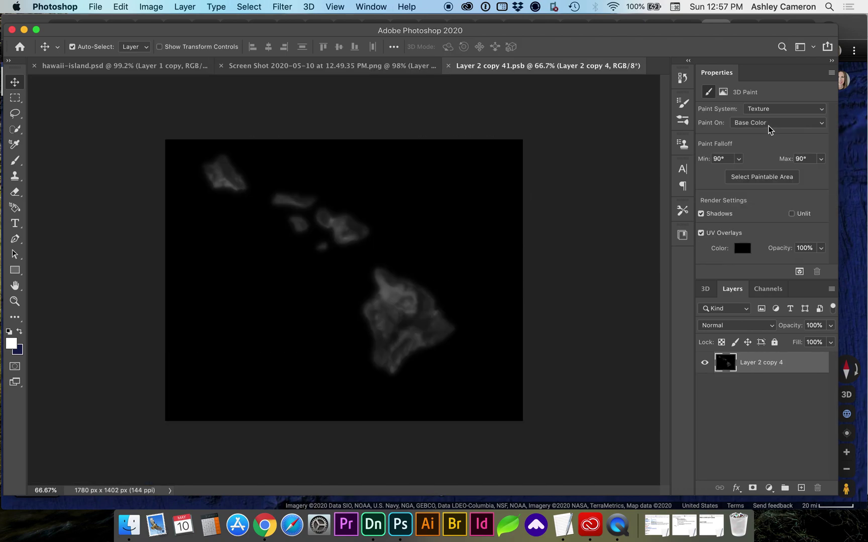
key("super+v")
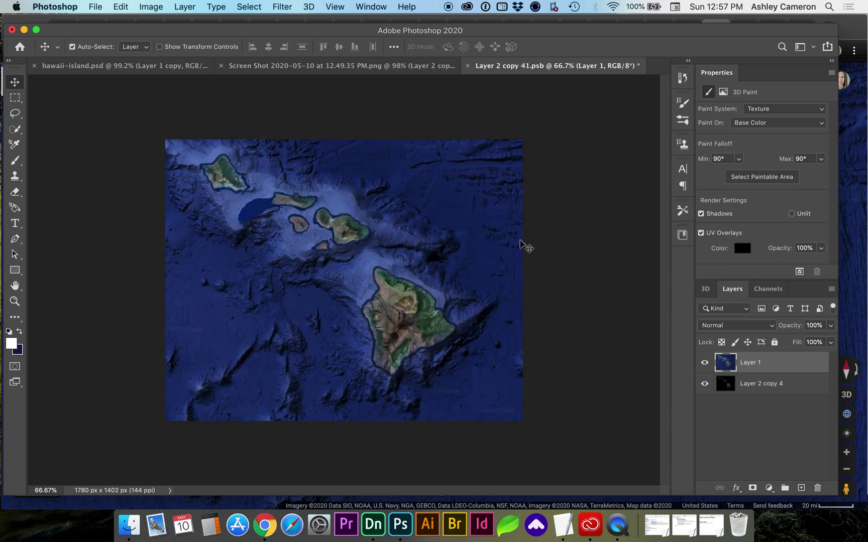
key("super+s")
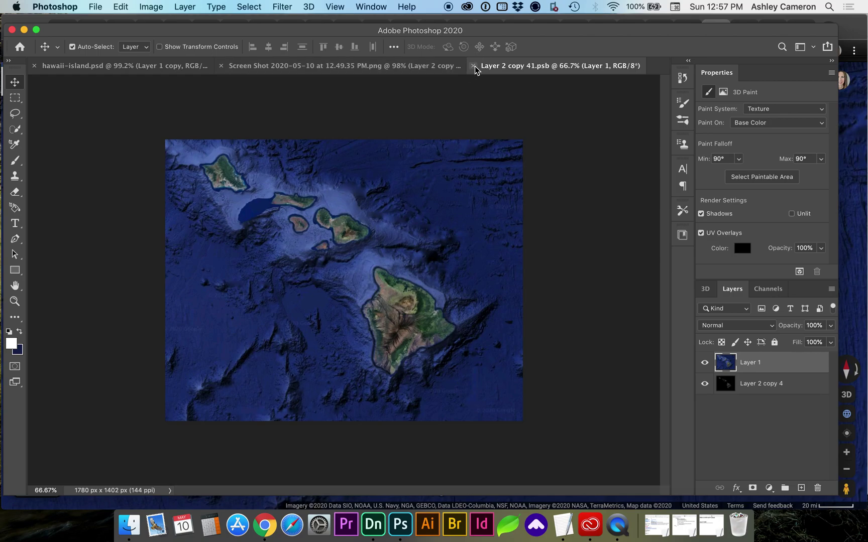
left_click(471, 66)
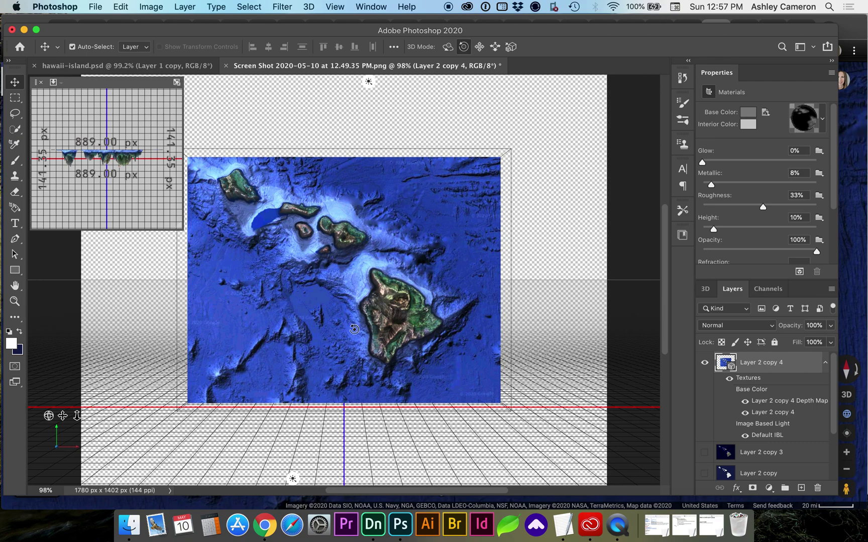
key("z")
left_click_drag(329, 257, 359, 274)
scroll(767, 427, "down", 3)
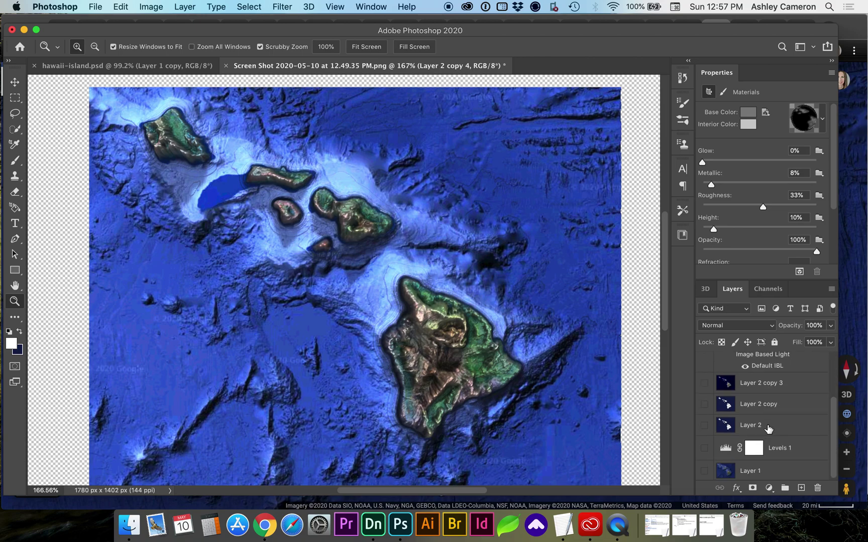
- Dim Infinite Light 2 from 100% to 51% intensity and swing its direction to the right
left_click(706, 289)
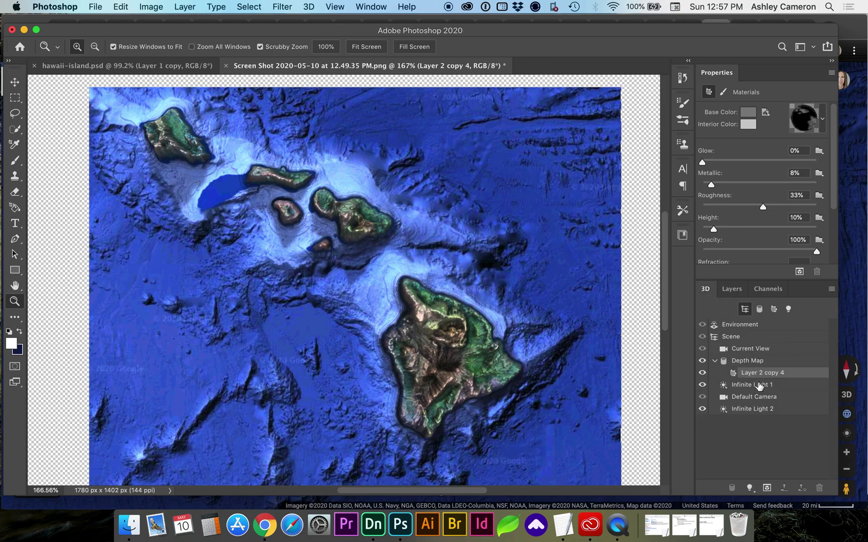
left_click(743, 408)
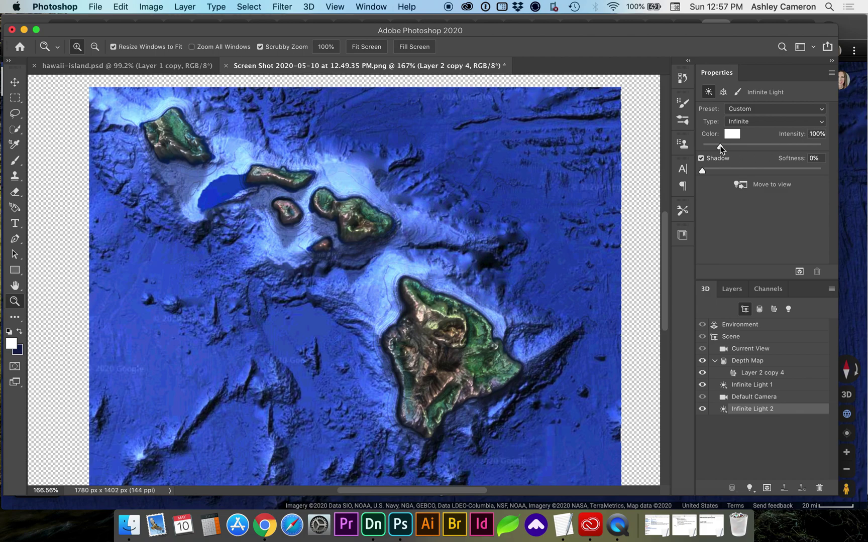
left_click_drag(721, 146, 712, 150)
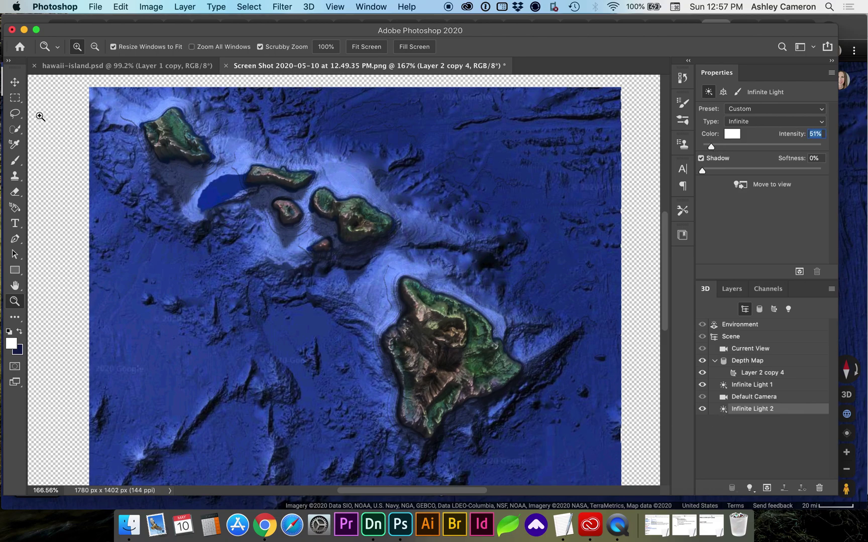
left_click(15, 81)
left_click_drag(337, 271, 380, 271)
- Select the island terrain mesh and orbit the camera to a low side view
left_click(789, 373)
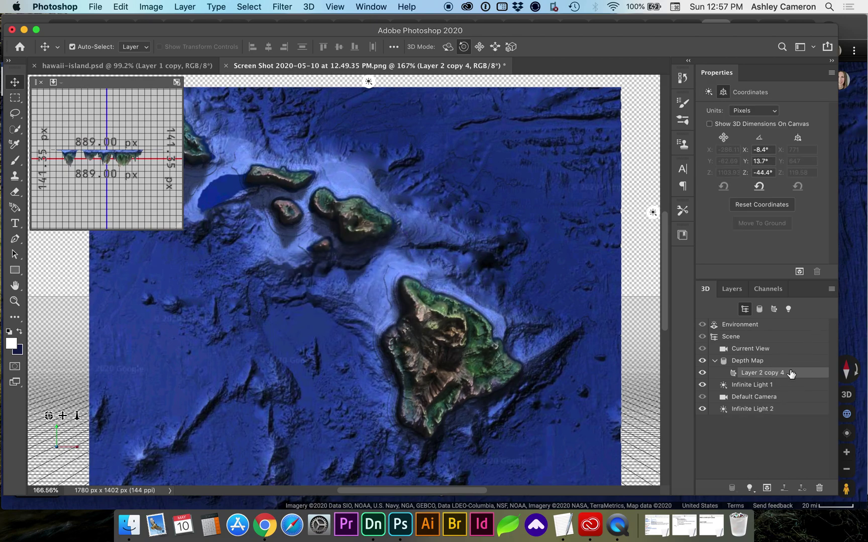
left_click(732, 290)
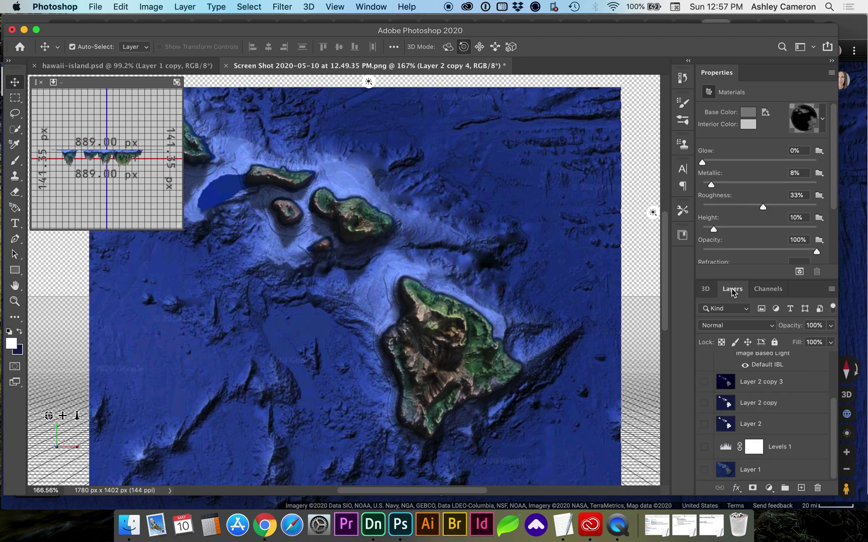
scroll(764, 415, "up", 3)
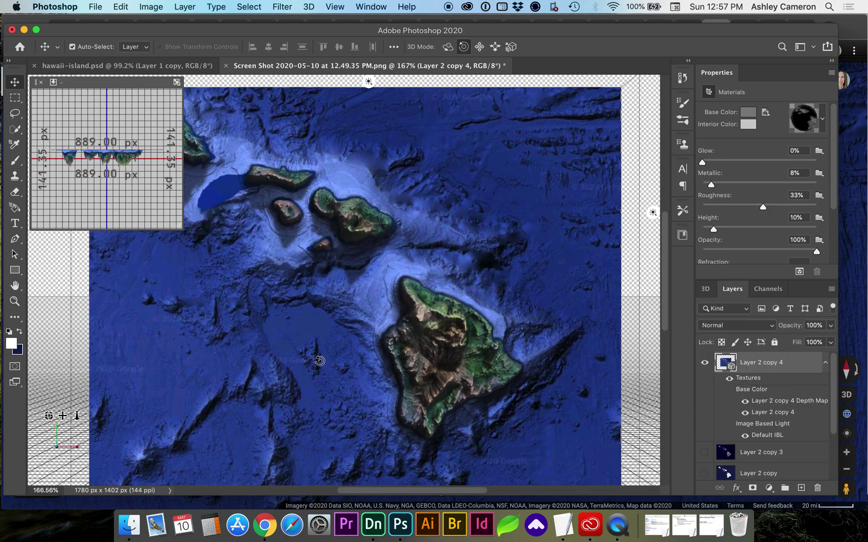
left_click(287, 379)
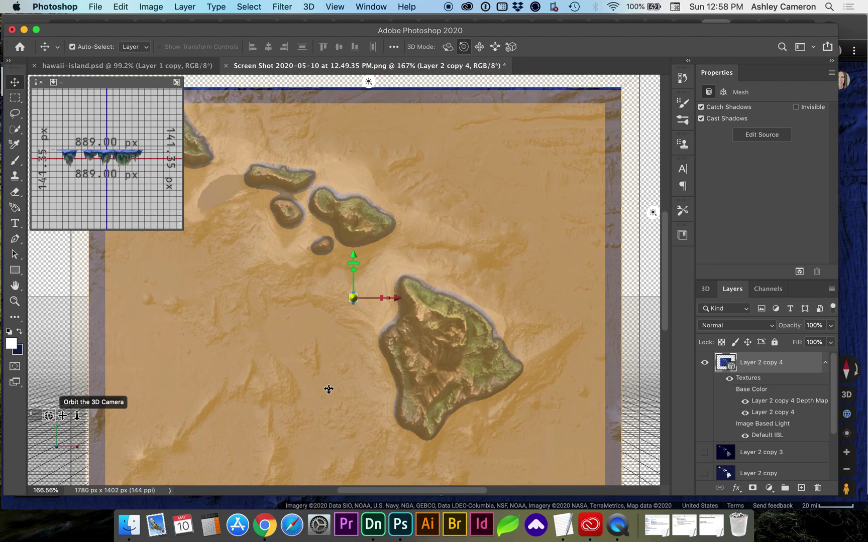
mouse_move(333, 364)
left_mouse_down()
mouse_move(337, 329)
mouse_move(329, 356)
left_mouse_up()
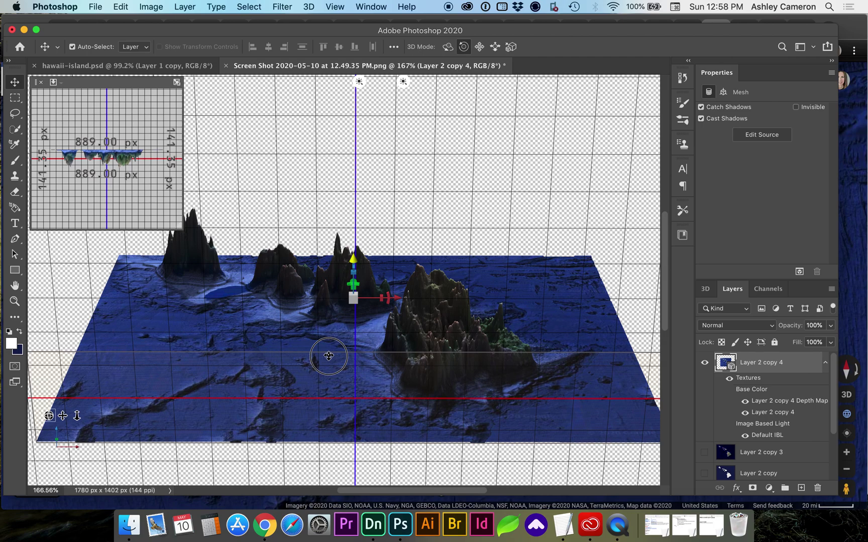
- Scale the terrain mesh along Z to 0.23, tilt the camera higher, and select Infinite Light 1
left_click(425, 309)
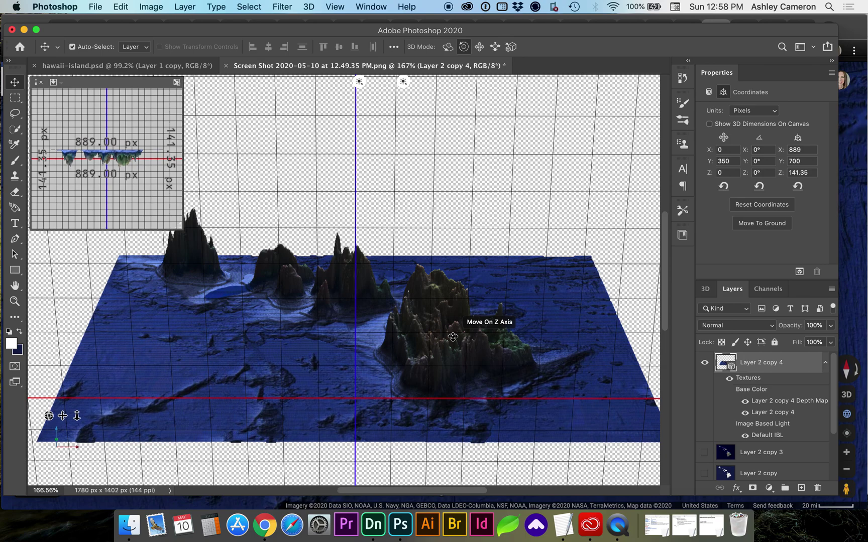
left_click(397, 294)
left_click(402, 290)
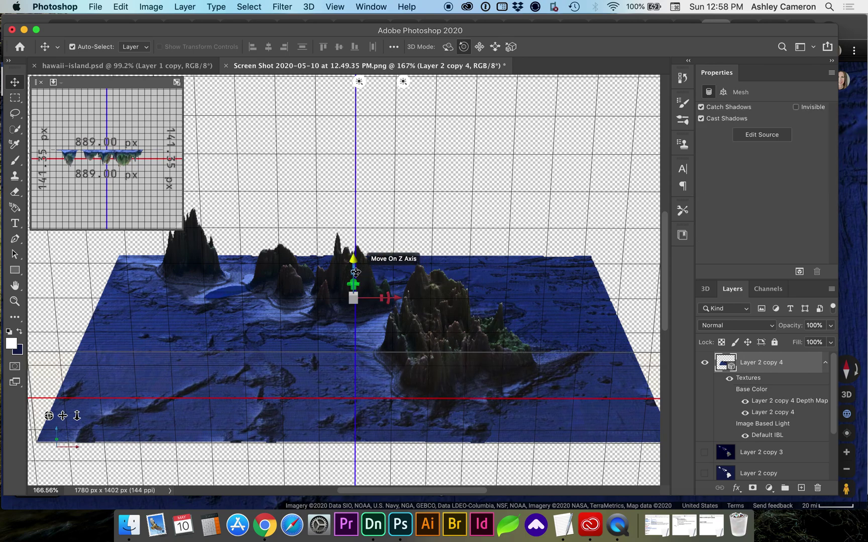
left_click_drag(355, 271, 354, 307)
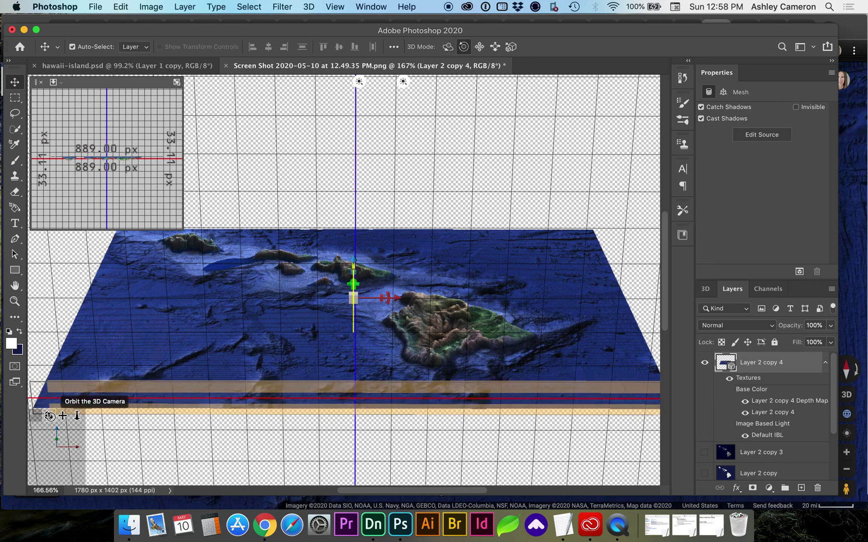
left_click_drag(412, 318, 412, 336)
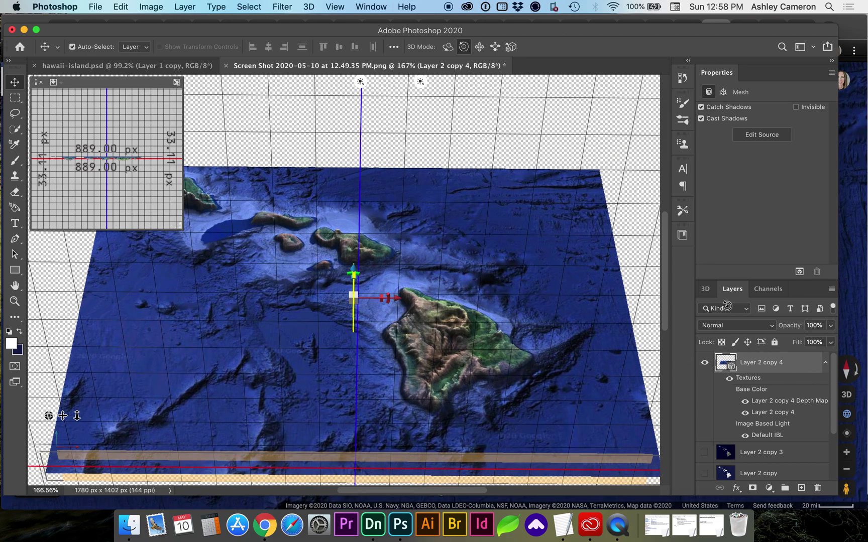
left_click(706, 290)
left_click(737, 385)
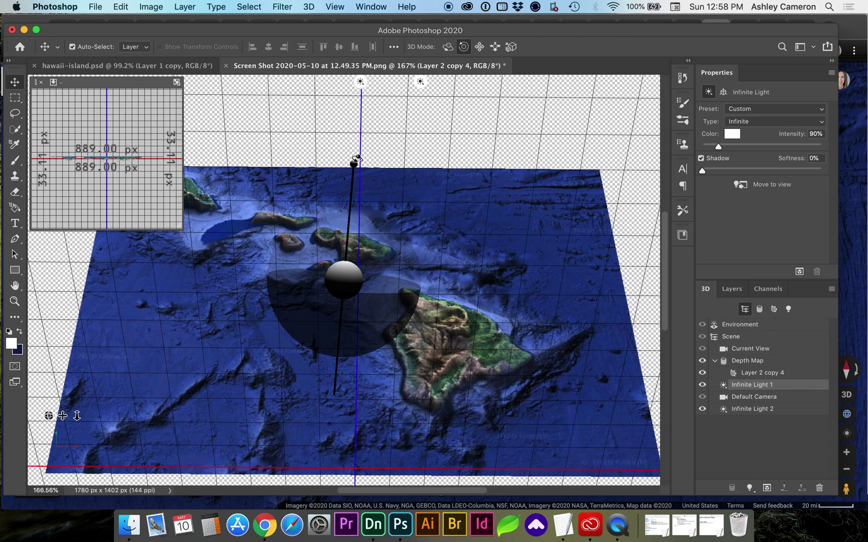
- Rotate Infinite Light 1 so it shines across the islands from a new angle
left_click_drag(375, 204, 386, 246)
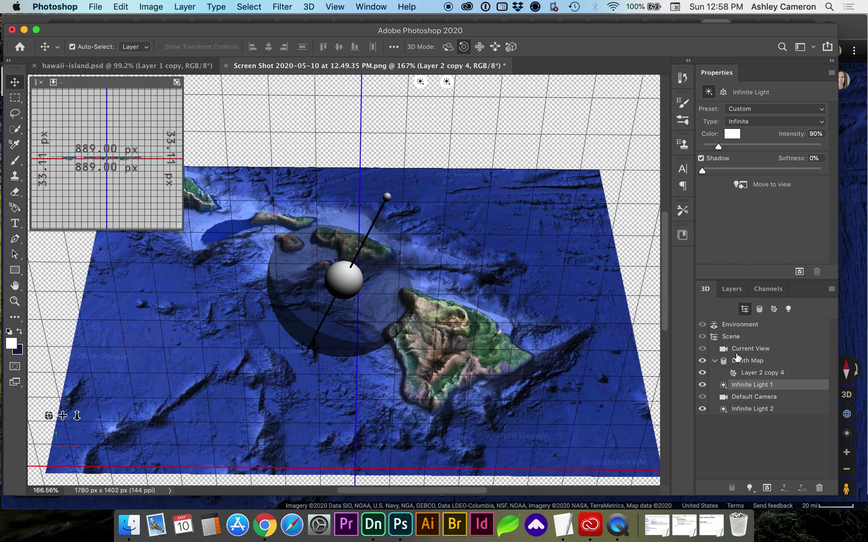
left_click(732, 297)
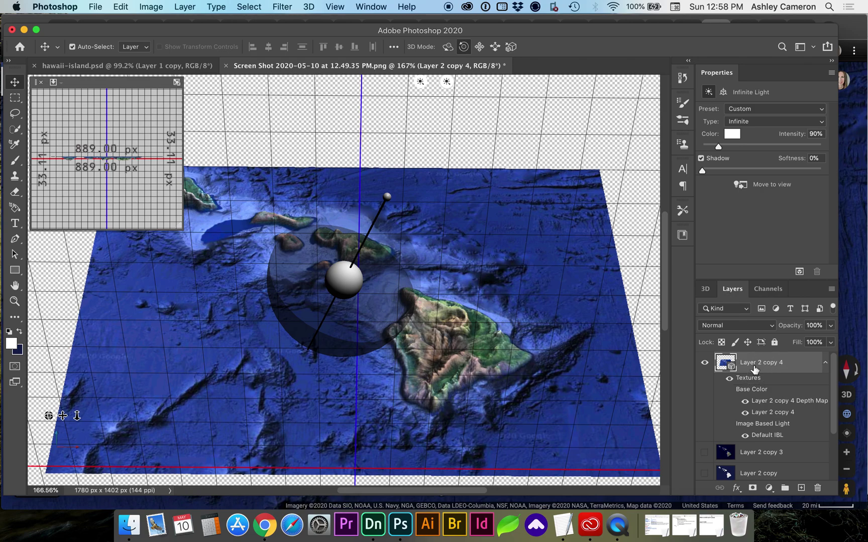
- Export the 3D layer in Wavefront OBJ format as hawaii-2.obj
left_click(309, 7)
left_click(318, 41)
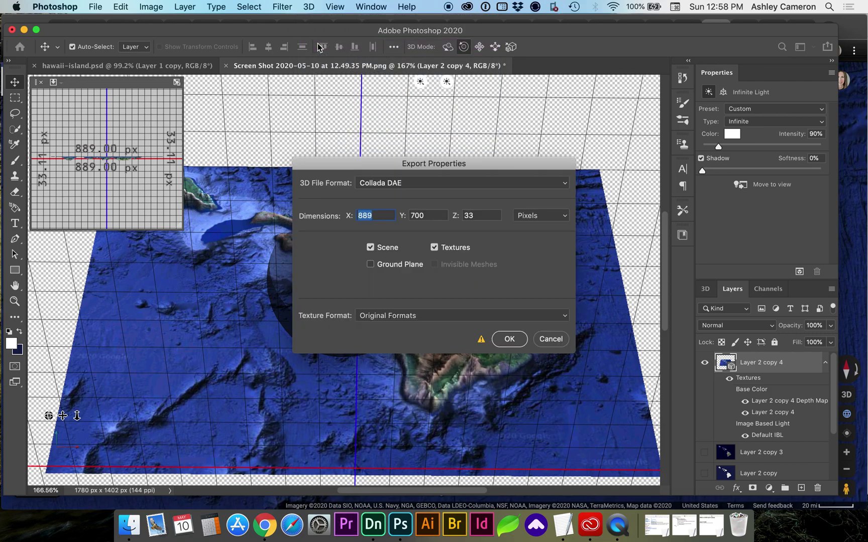
left_click(365, 182)
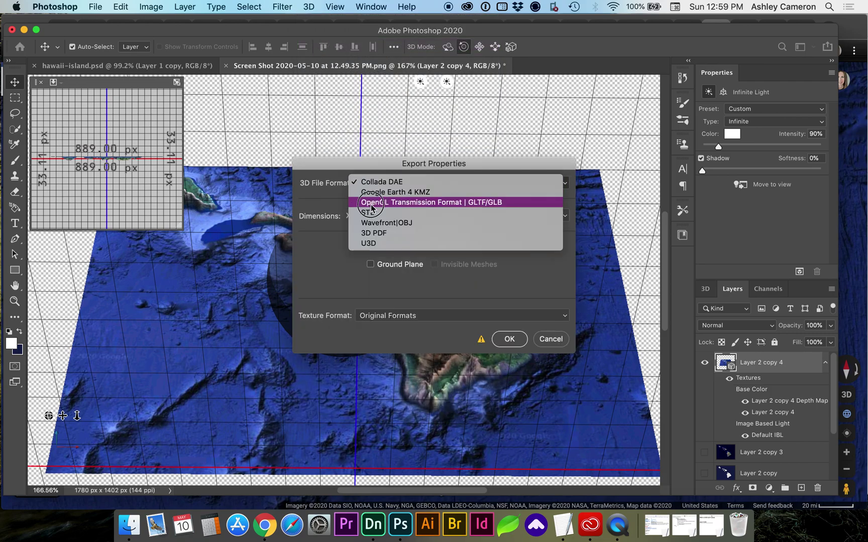
left_click(373, 222)
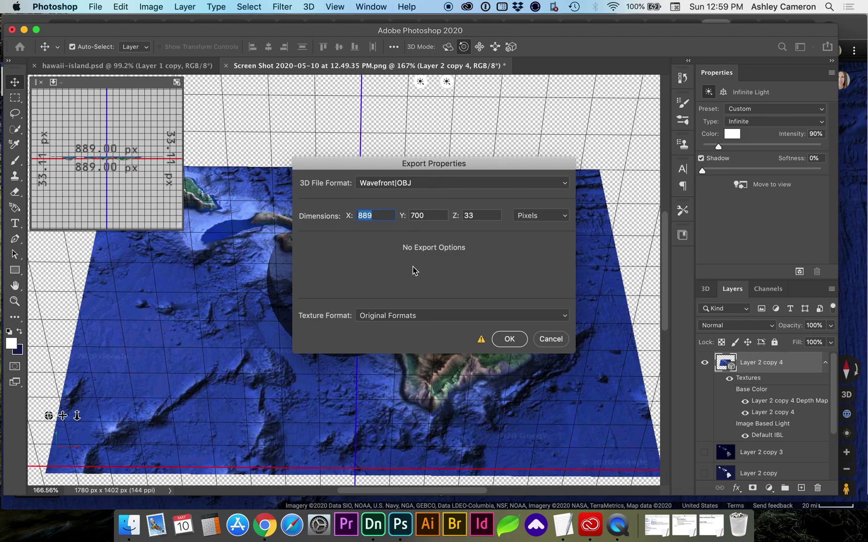
left_click(508, 339)
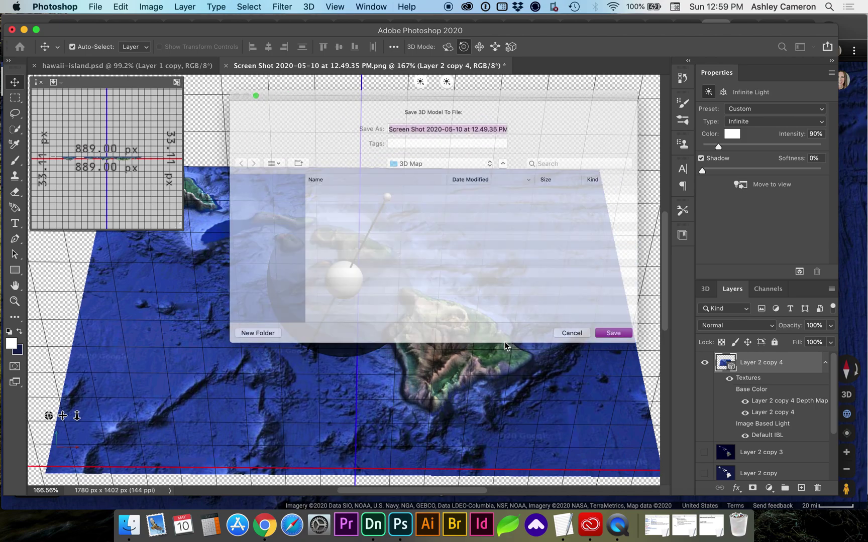
type("hawaii-2.obj")
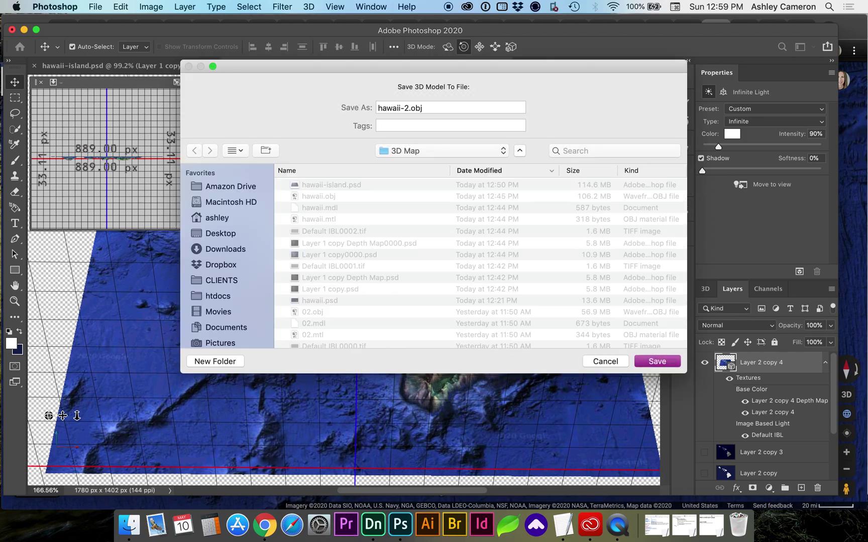
key("Return")
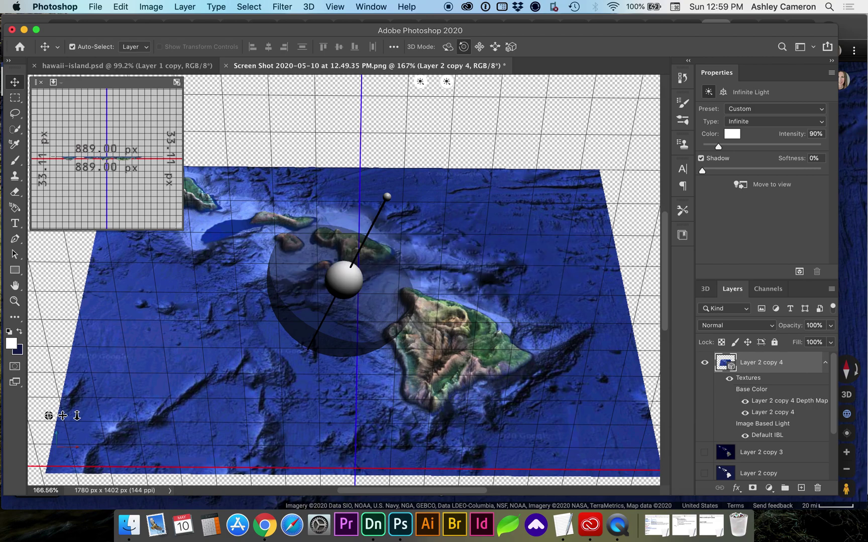
- In Adobe Dimension, drag hawaii-2.obj from the 3D Map folder into the Untitled scene
left_click(373, 525)
left_click(129, 525)
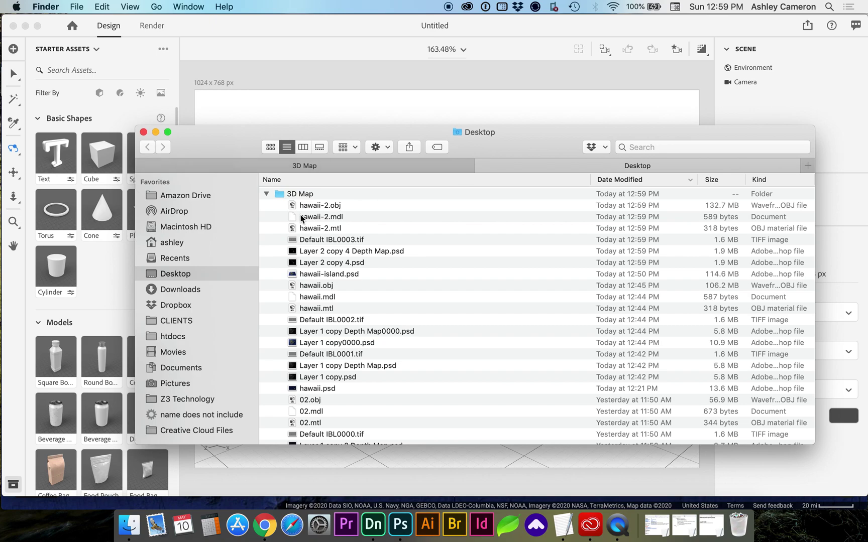
left_click_drag(303, 211, 357, 111)
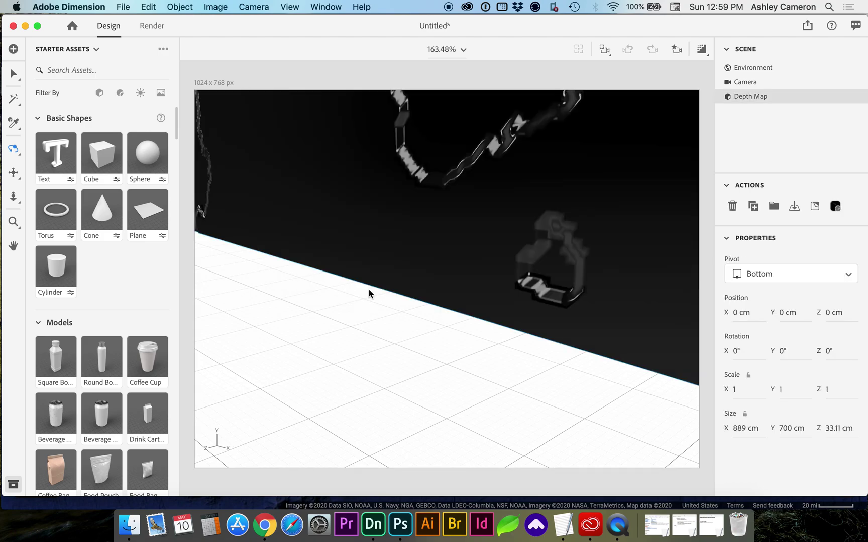
- Frame the terrain and load Layer 2 copy 4 Depth Map.psd as the material's Base Color image
key("f")
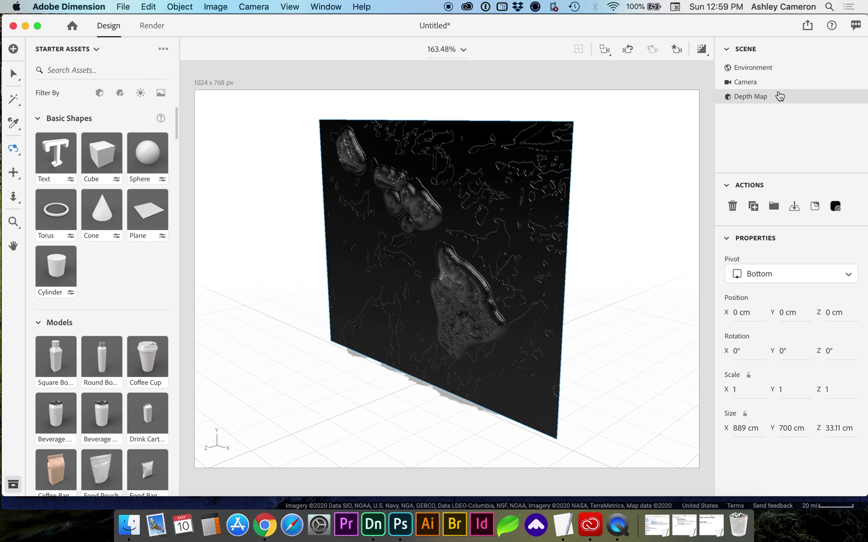
left_click(852, 97)
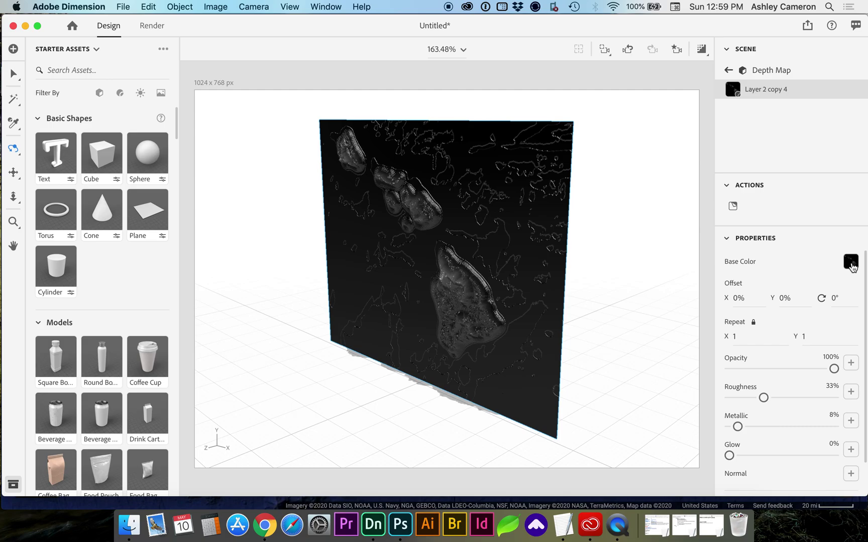
left_click(850, 261)
left_click(800, 173)
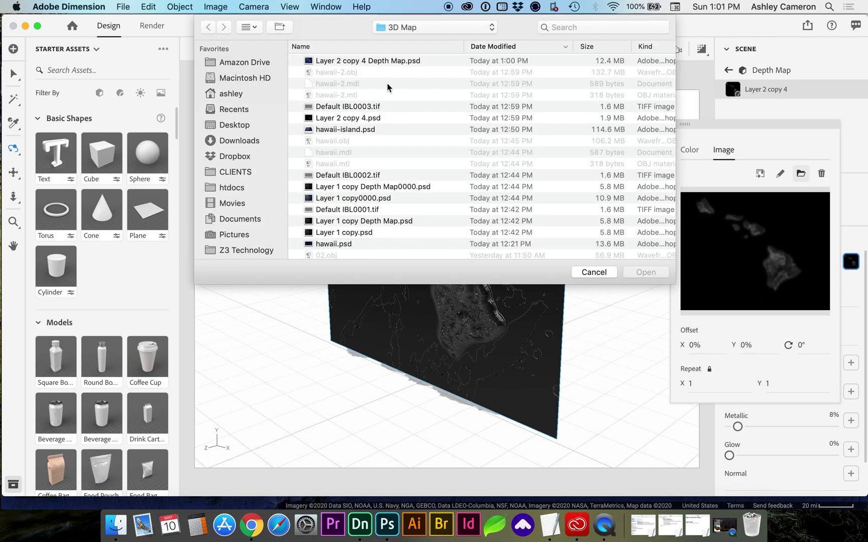
left_click(346, 61)
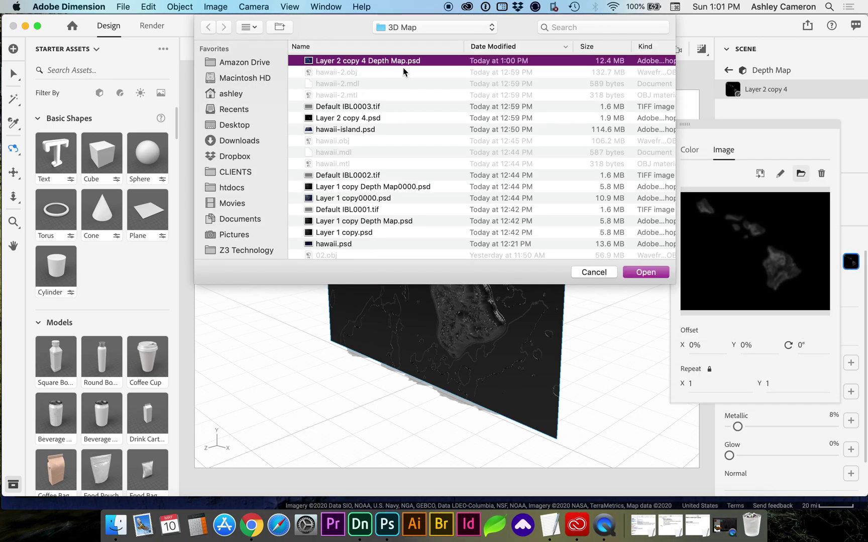
left_click(648, 273)
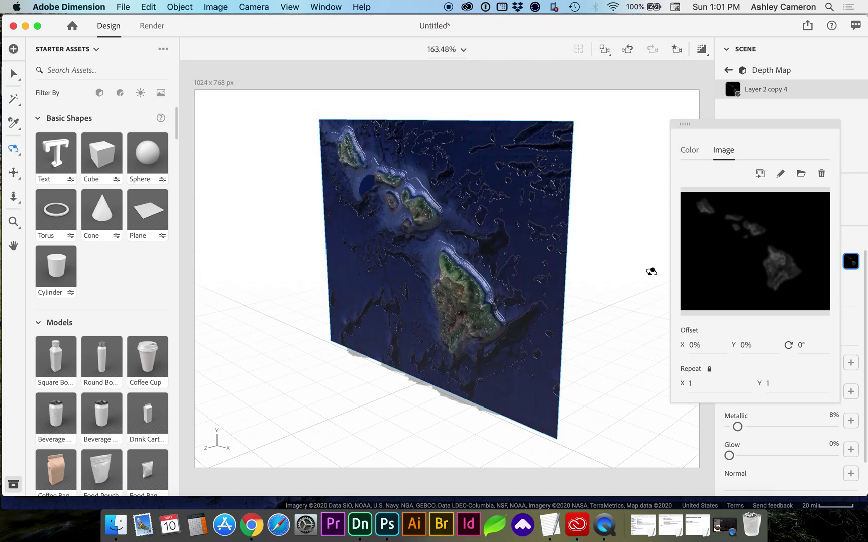
left_click(517, 284)
- Set terrain Roughness to 100% and Metallic to 38%, zoom to 400%, and turn on Render Preview
left_click_drag(764, 401, 846, 402)
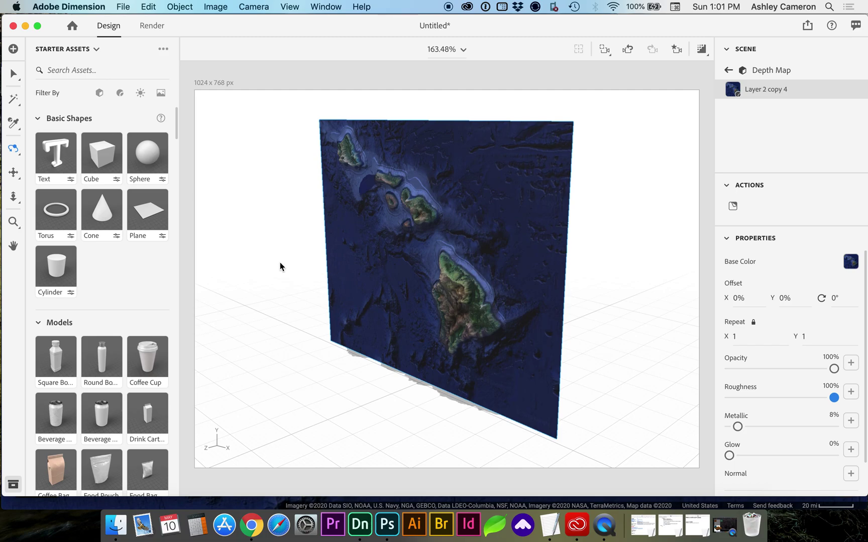
left_click_drag(438, 312, 527, 172)
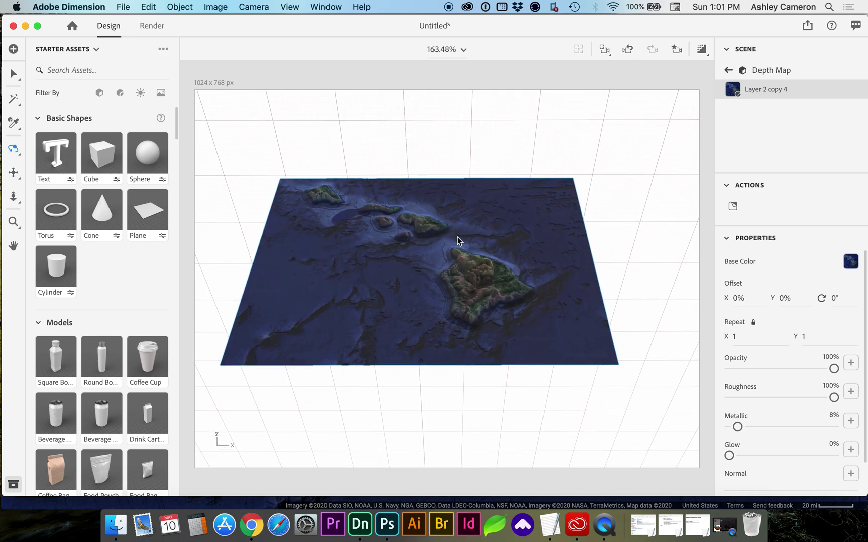
key("super+equal")
key("super+equal")
key("super+equal")
left_click_drag(573, 280, 574, 278)
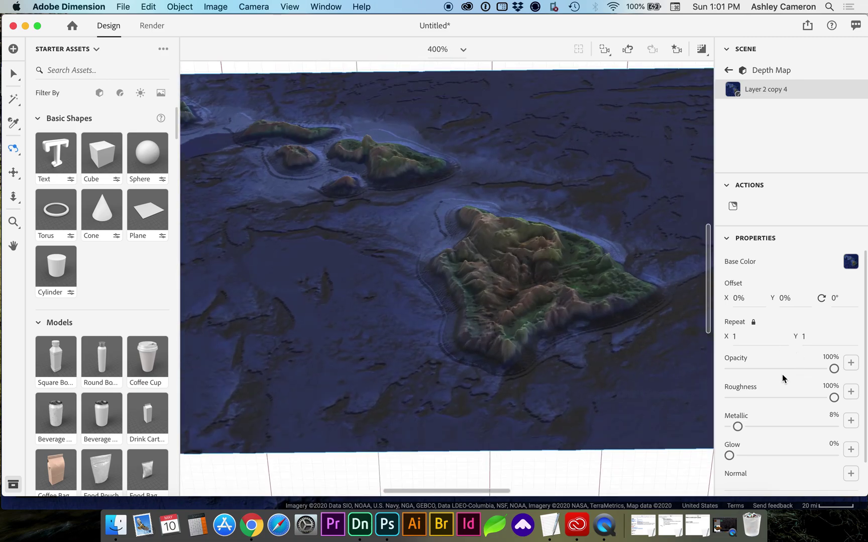
left_click_drag(737, 426, 769, 428)
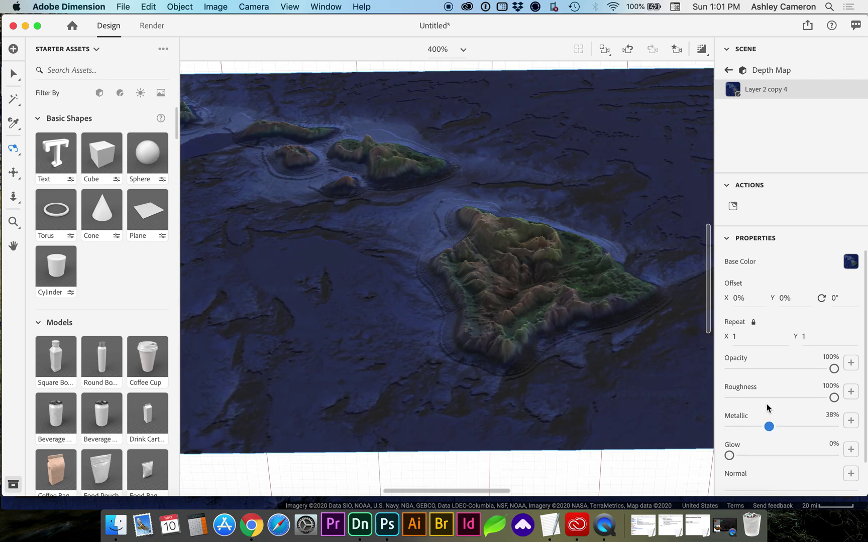
left_click(729, 72)
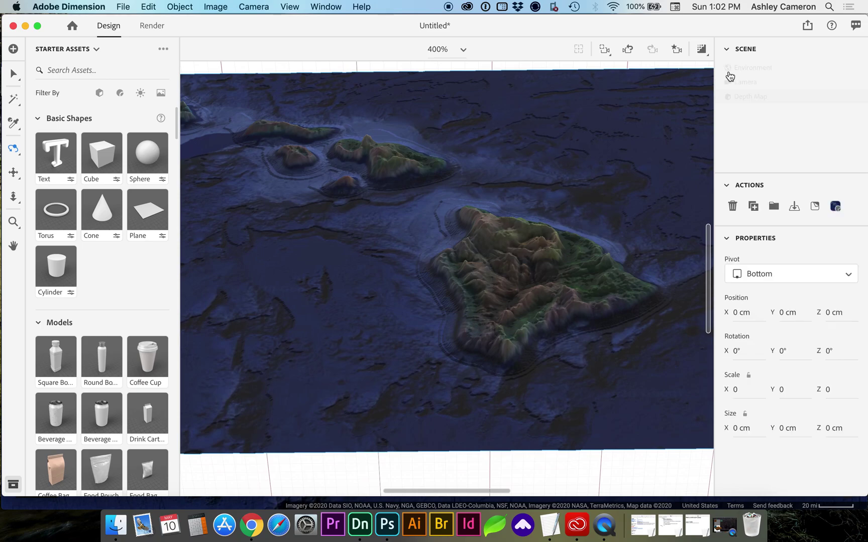
left_click(701, 49)
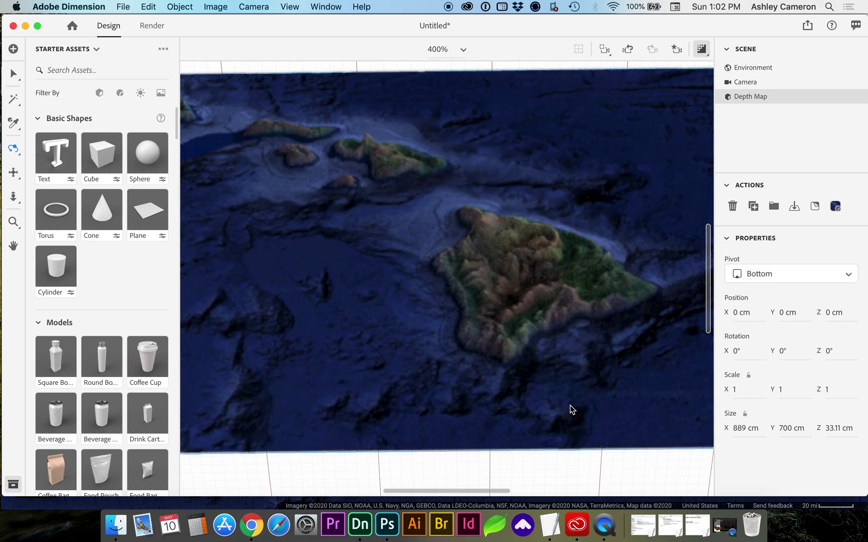
- Back in Photoshop, marquee-select a rectangular area around the rendered terrain
left_click(387, 525)
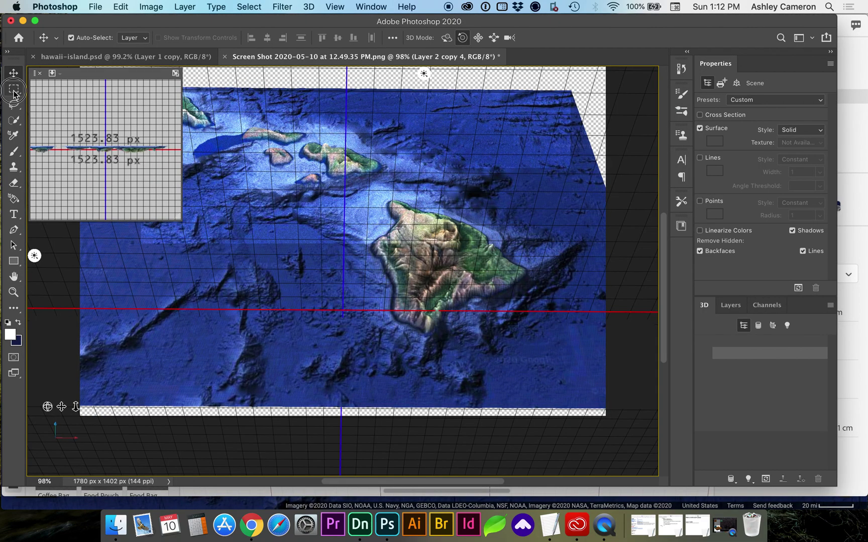
left_click(14, 92)
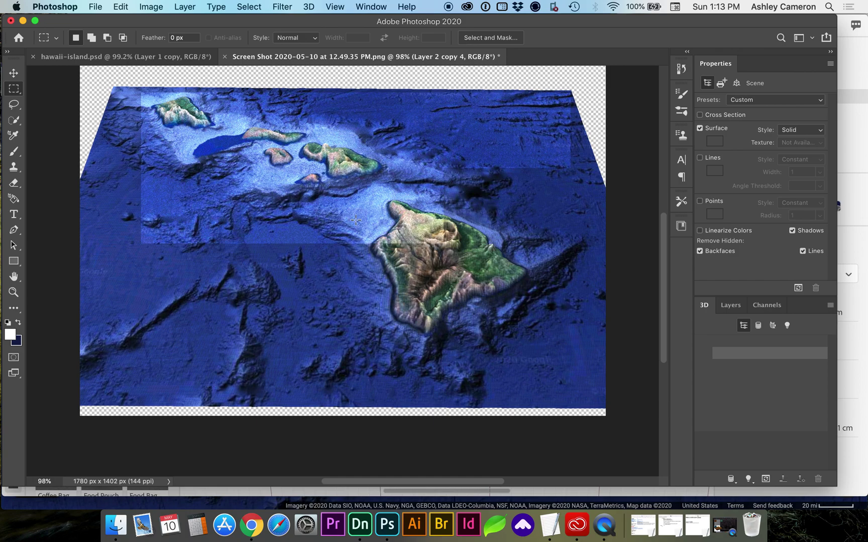
left_click_drag(354, 189, 561, 383)
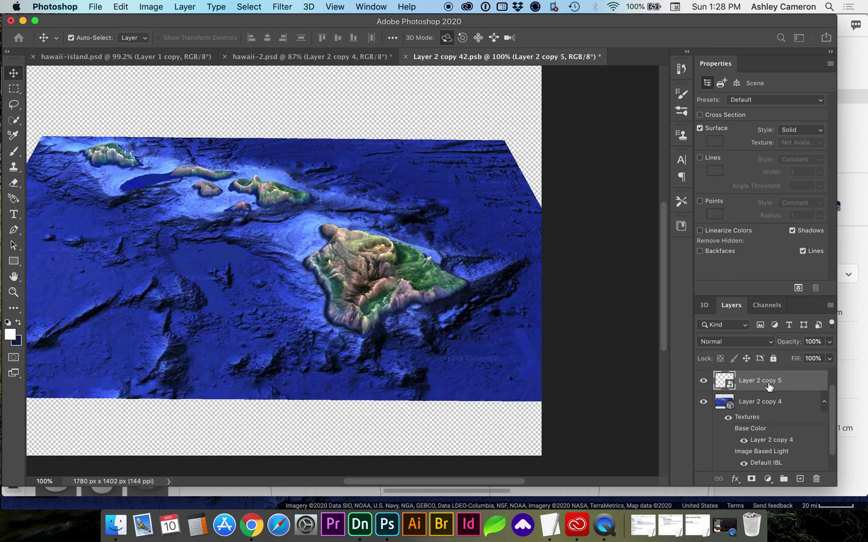
- Rasterize Layer 2 copy 5, add a dark-navy Layer 1 beneath it, and set the terrain to Lighten
right_click(768, 383)
mouse_move(734, 500)
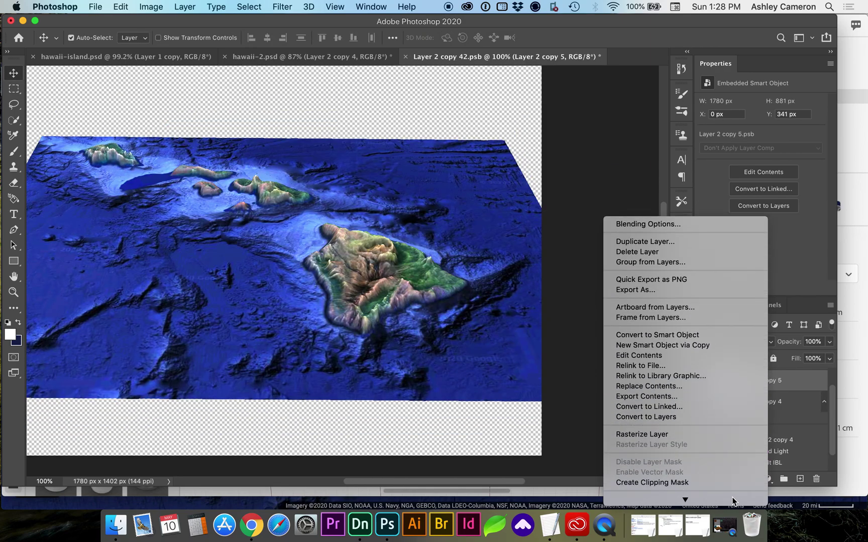
left_click(707, 434)
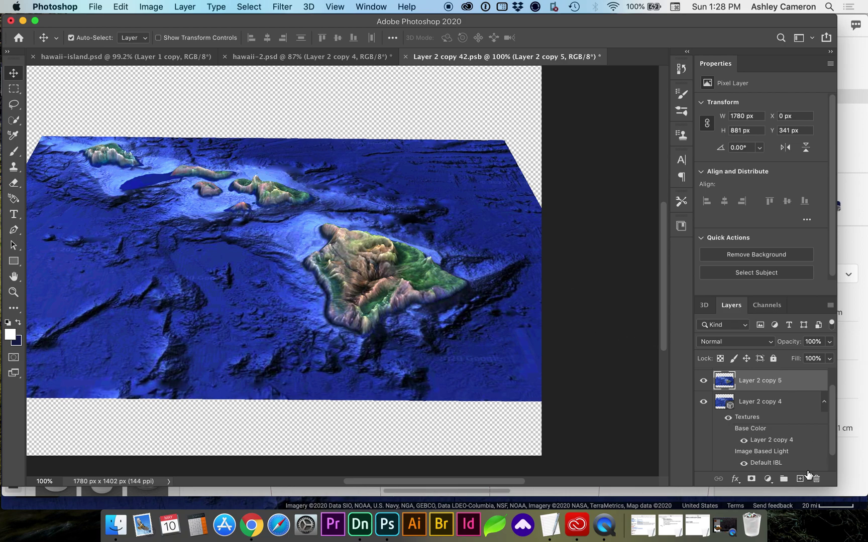
left_click(800, 478, "super")
key("super+BackSpace")
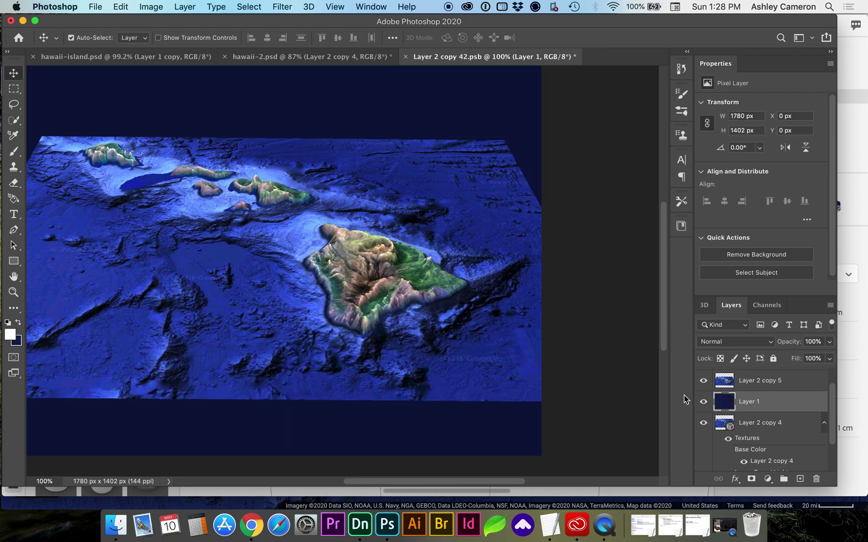
key("alt+bracketright")
key("shift+plus")
key("shift+plus")
key("shift+plus")
key("shift+plus")
key("shift+plus")
key("shift+plus")
key("shift+plus")
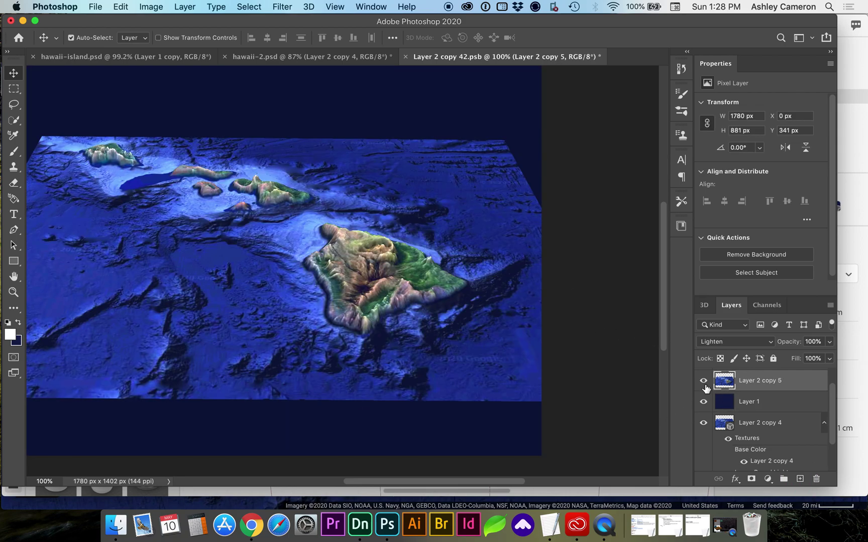
- Mask the terrain layer, painting black with a soft brush (500, then 175) to fade the bottom-left and top edges
left_click(751, 478)
key("b")
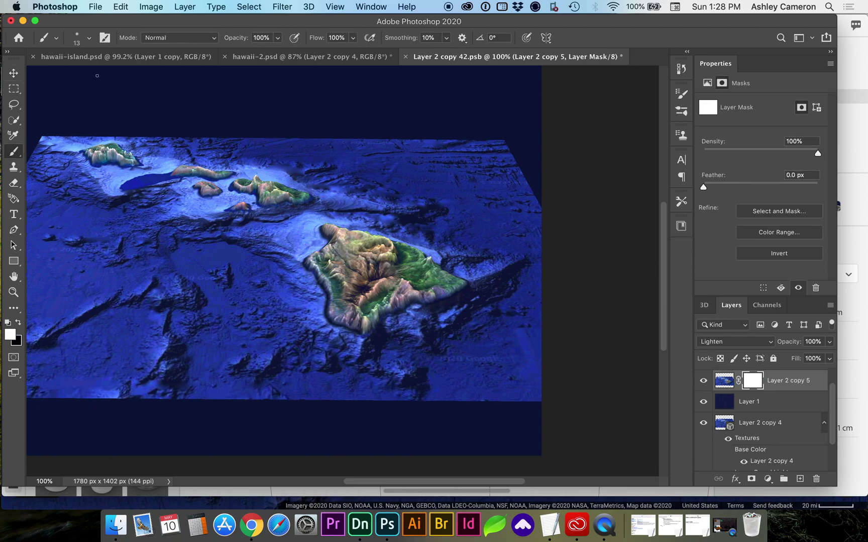
key("x")
key("bracketright")
key("bracketright")
key("bracketright")
key("bracketright")
key("bracketright")
key("bracketright")
key("bracketright")
key("bracketright")
key("bracketright")
key("bracketright")
key("bracketright")
key("bracketright")
key("bracketright")
key("bracketright")
key("bracketright")
key("bracketright")
key("bracketright")
key("bracketright")
key("bracketright")
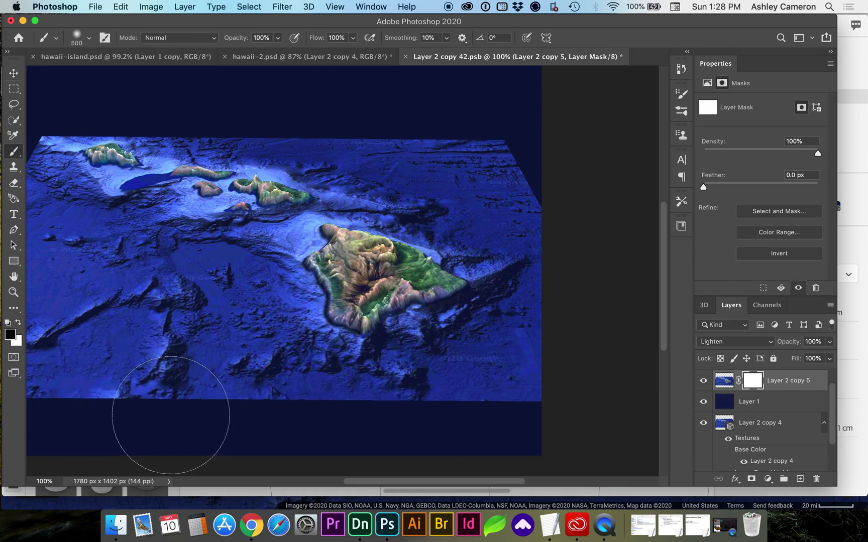
mouse_move(171, 416)
left_mouse_down()
mouse_move(20, 371)
mouse_move(296, 487)
mouse_move(402, 454)
mouse_move(550, 384)
mouse_move(440, 445)
mouse_move(339, 450)
mouse_move(509, 136)
mouse_move(568, 200)
mouse_move(465, 109)
mouse_move(309, 107)
left_mouse_up()
key("bracketleft")
key("bracketleft")
key("bracketleft")
key("bracketleft")
key("bracketleft")
key("bracketleft")
key("bracketleft")
key("bracketleft")
key("bracketleft")
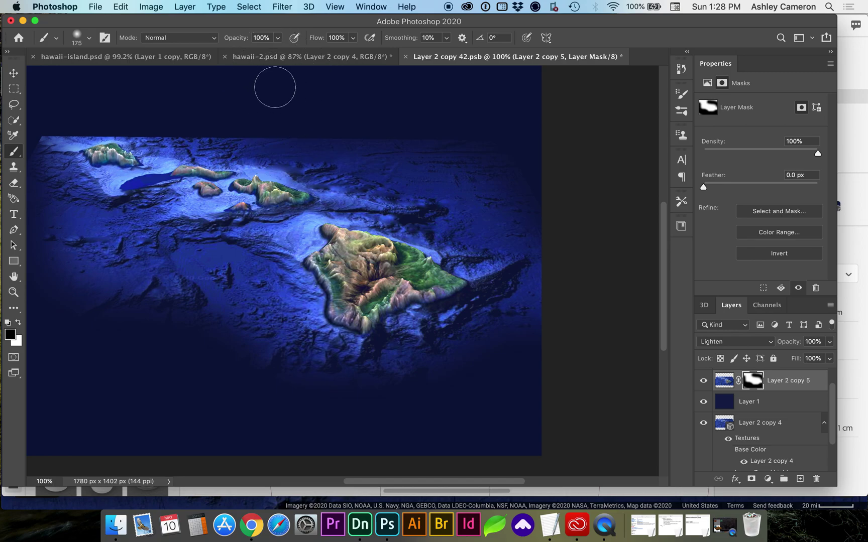
mouse_move(513, 145)
left_mouse_down()
mouse_move(484, 136)
mouse_move(93, 113)
mouse_move(43, 145)
left_mouse_up()
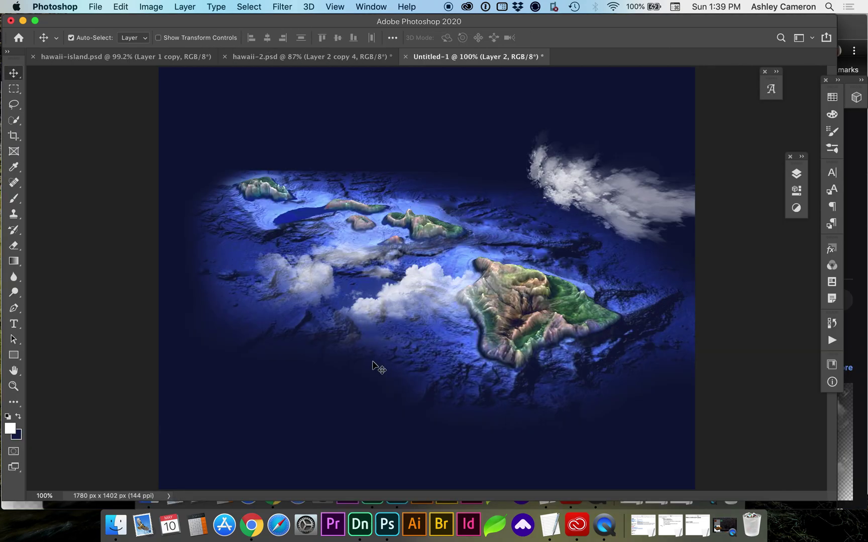